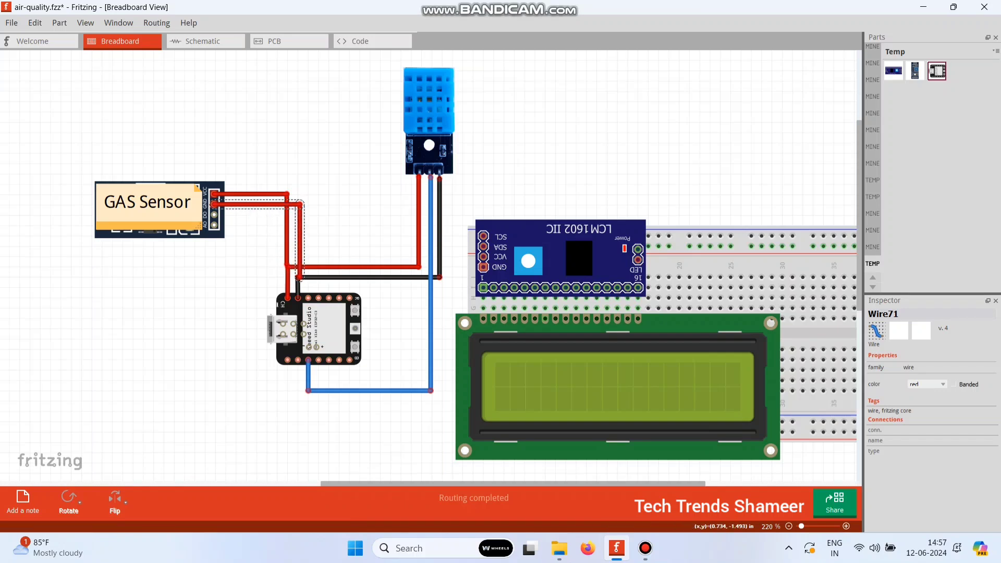
Change the colour of the gas sensor's GND wire to black
right_click(262, 204)
mouse_move(292, 224)
click(396, 247)
Wire the gas sensor's lowest pin to the first lower-row pin of the Seeed Studio board with right-angled bends and colour it green
drag(214, 225, 288, 360)
drag(256, 318, 287, 390)
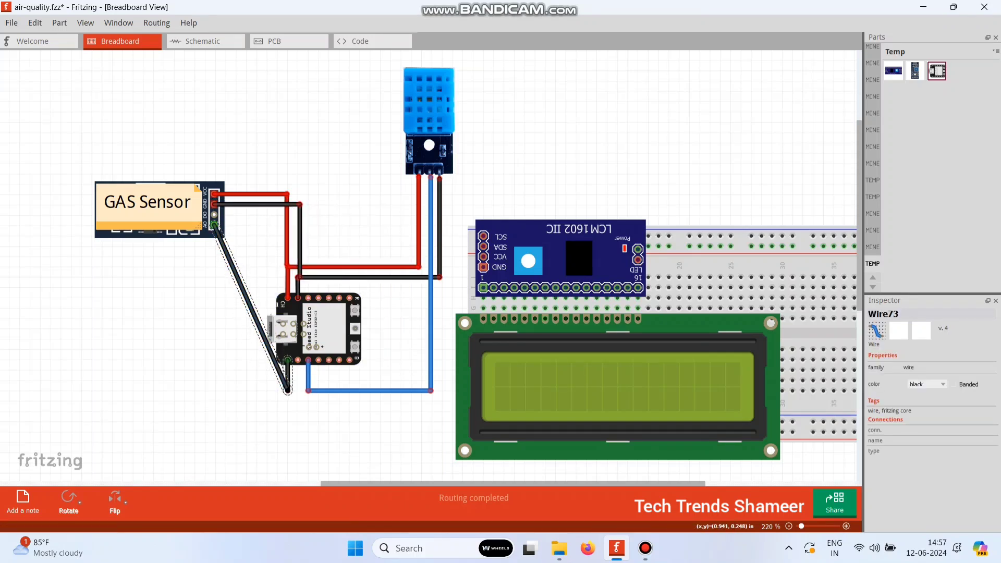
drag(265, 339, 246, 390)
drag(223, 269, 248, 225)
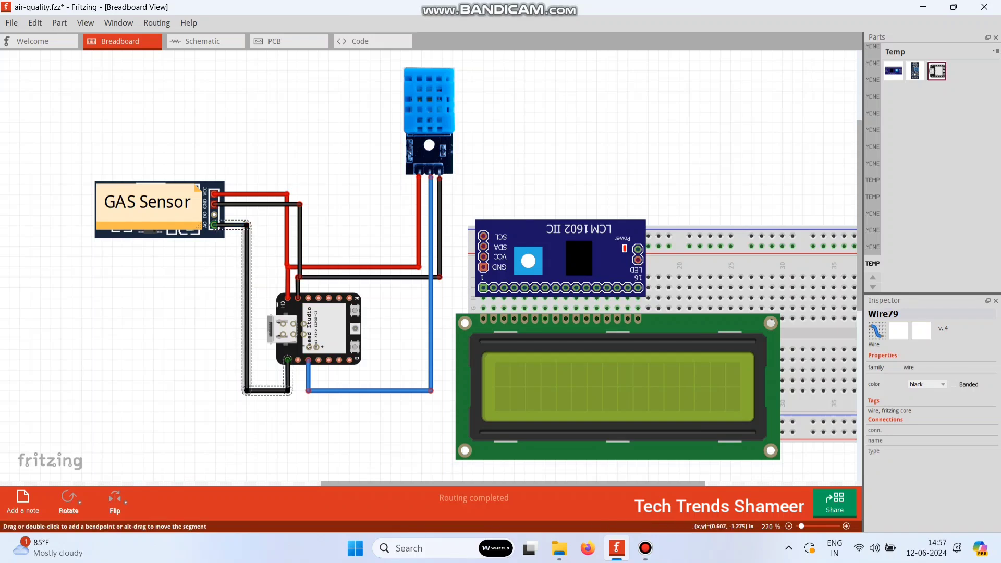
right_click(239, 224)
mouse_move(277, 245)
click(373, 289)
Connect the LCM1602 module's GND to the black wire and its VCC to the red wire, colouring the VCC wire red
drag(483, 267, 415, 256)
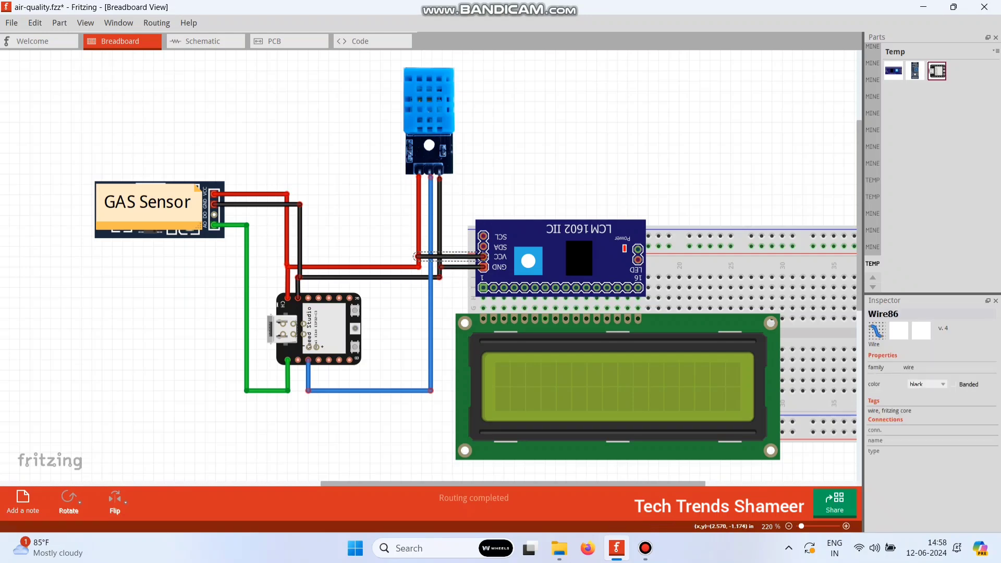
right_click(476, 256)
mouse_move(565, 259)
click(583, 280)
key(Escape)
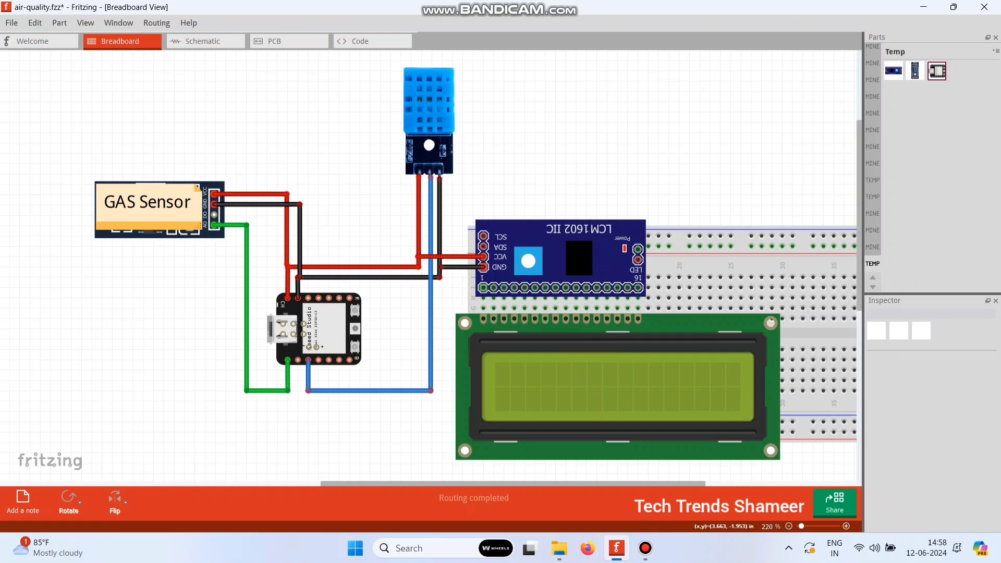
Wire the LCM1602 module's SDA pin to the board's fifth lower-row pin in cyan, routed with right-angled bends
drag(483, 246, 328, 401)
right_click(391, 315)
mouse_move(505, 333)
click(531, 425)
drag(406, 323, 390, 246)
drag(365, 313, 390, 401)
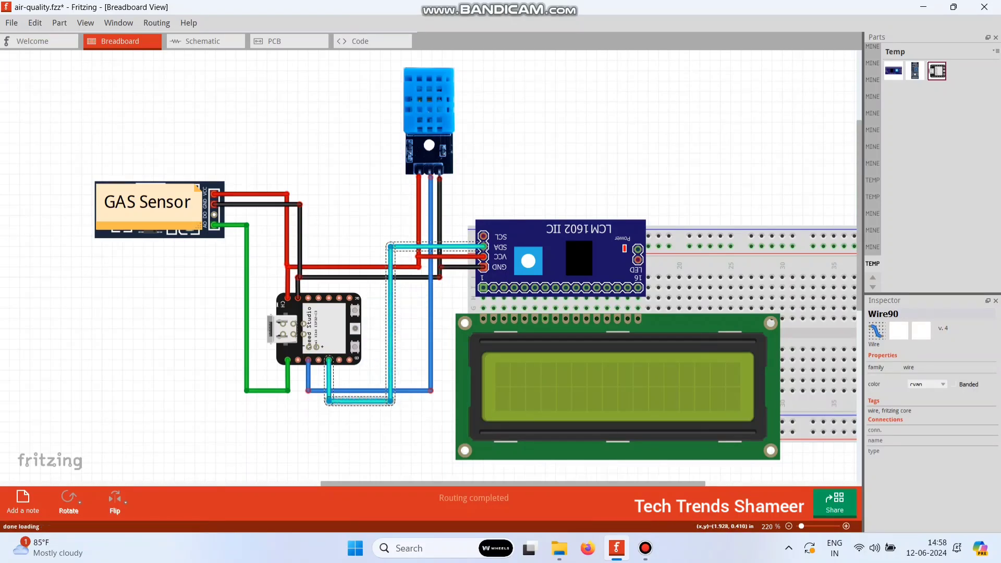
click(417, 422)
Wire the LCM1602 module's SCL pin to the board's sixth lower-row pin with right-angled bends and colour it green
drag(483, 236, 340, 360)
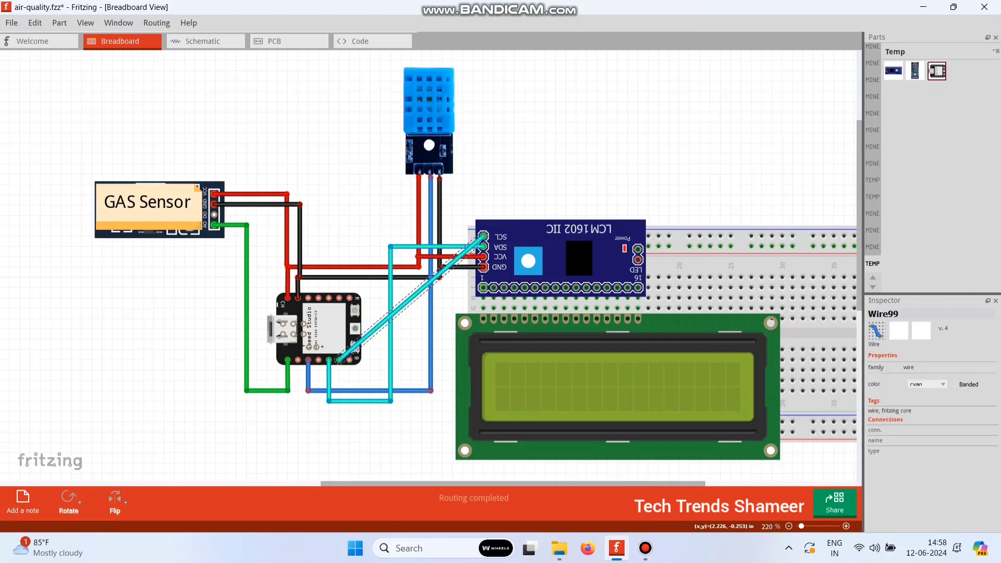
drag(410, 298, 401, 236)
drag(370, 302, 401, 422)
drag(368, 389, 339, 422)
right_click(360, 420)
mouse_move(396, 441)
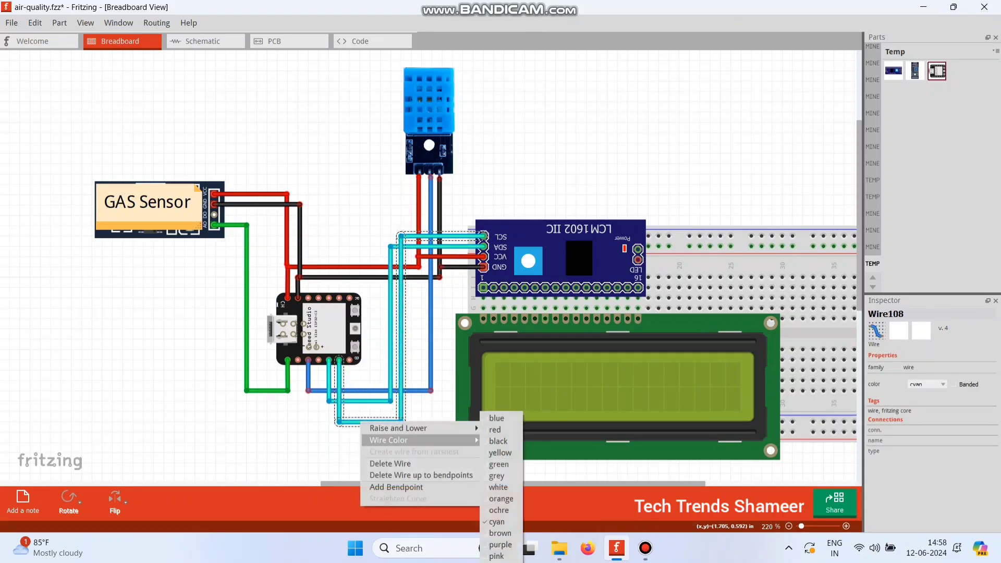
click(495, 464)
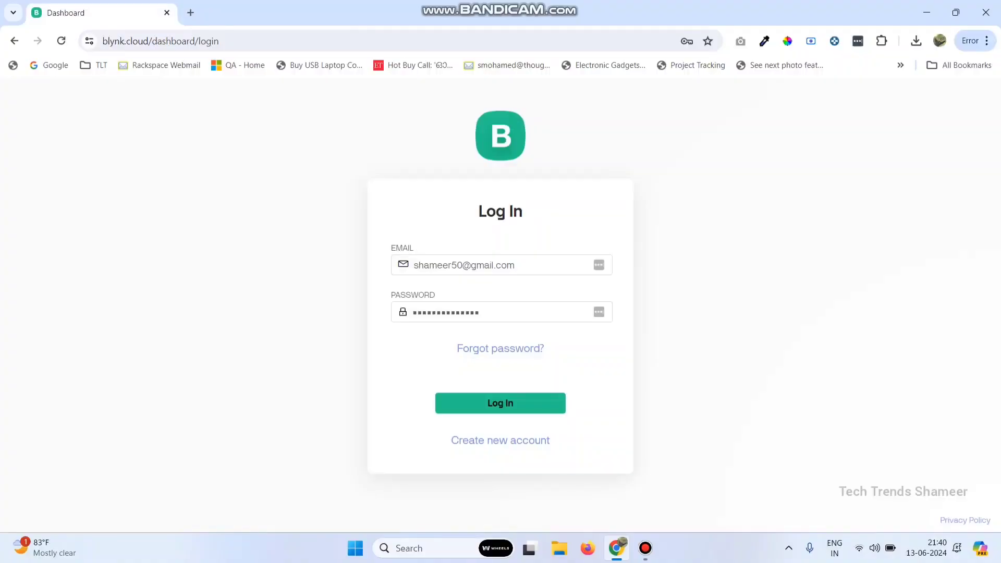
Switch to Blynk.Console, log in with the filled-in credentials, and open the new template form in the Developer Zone
key(Return)
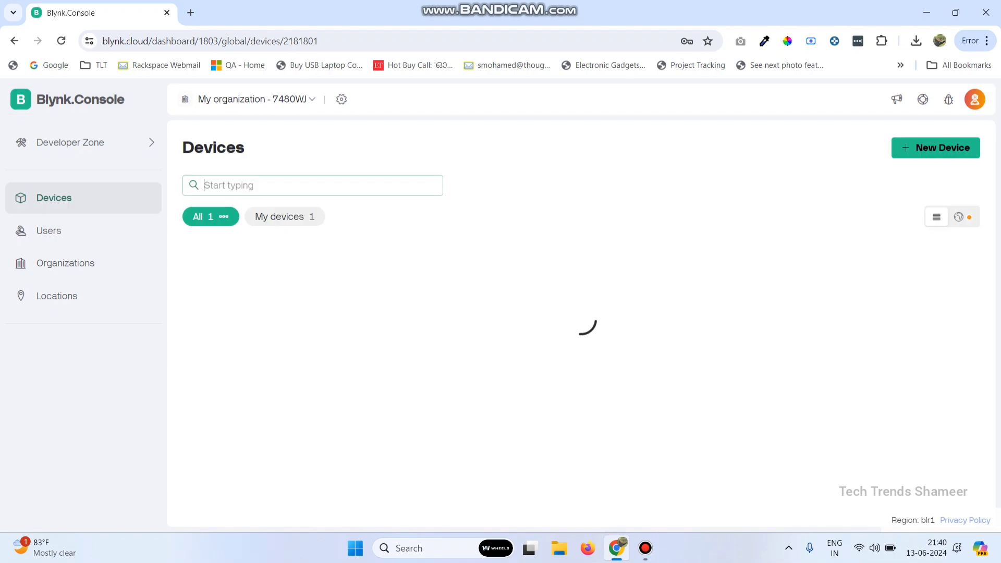
click(70, 143)
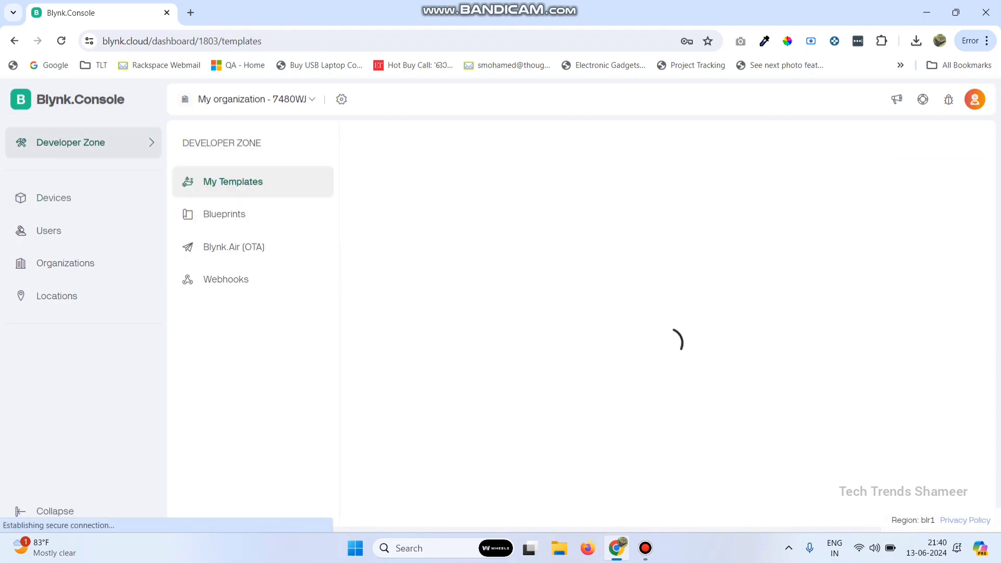
click(931, 147)
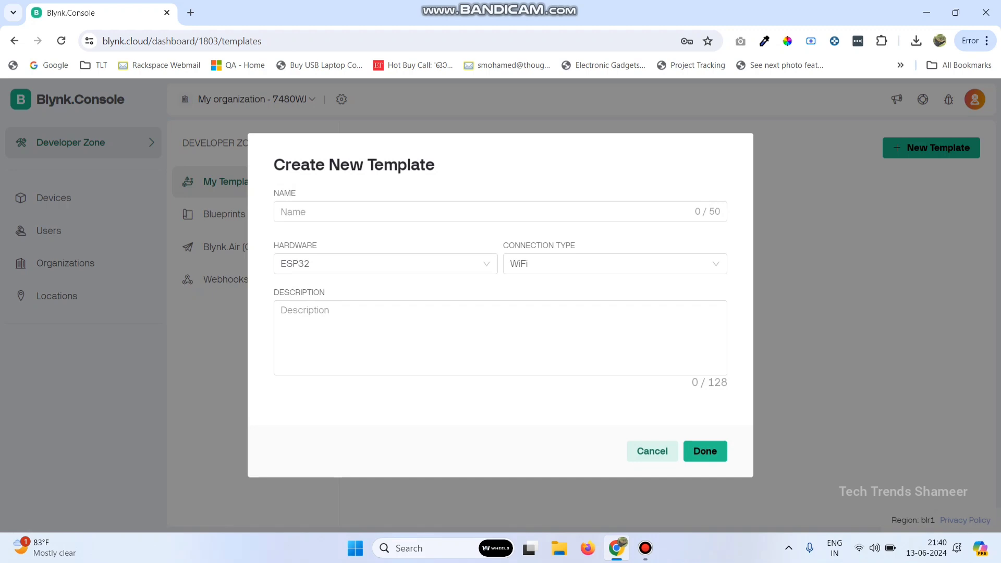
Create the template "Air Quality Monitoring" with ESP32 hardware and WiFi connection type
text(Air Quality Monitoring)
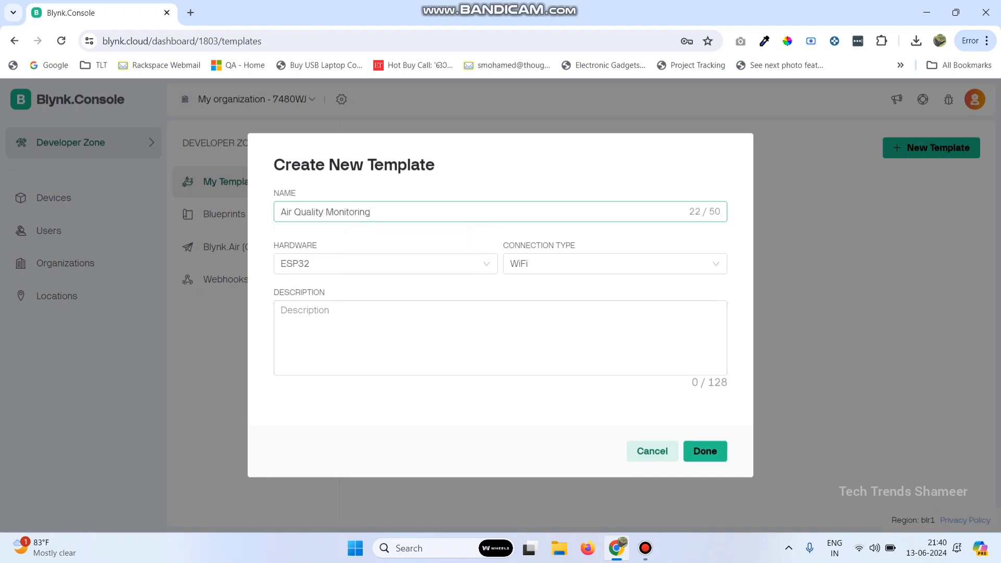
click(385, 263)
click(381, 332)
click(614, 263)
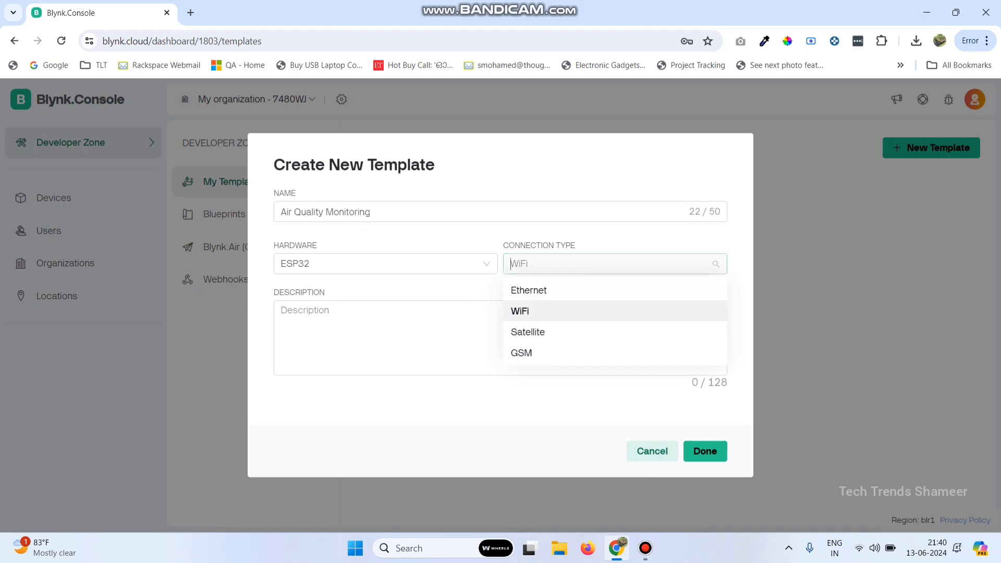
click(520, 311)
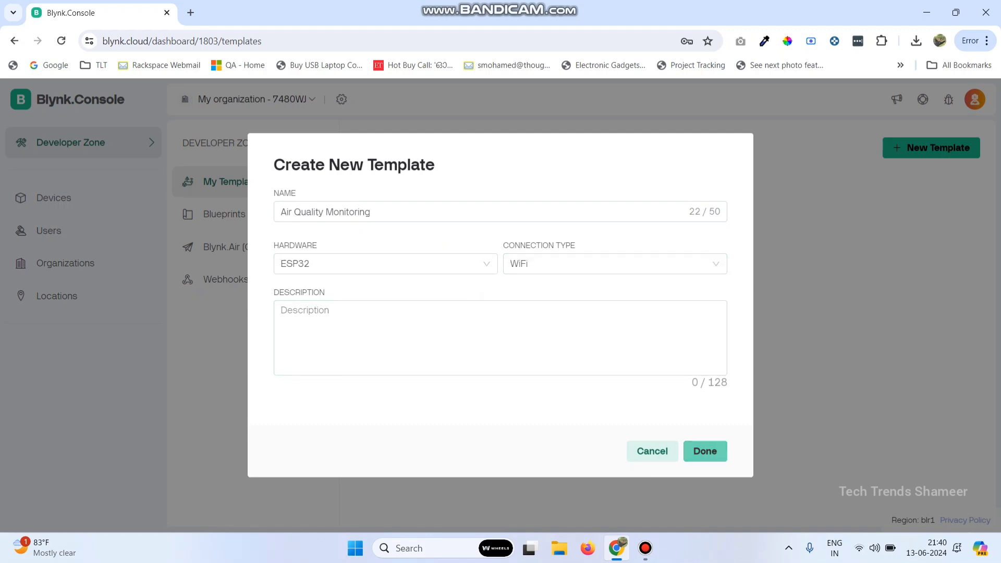
click(704, 450)
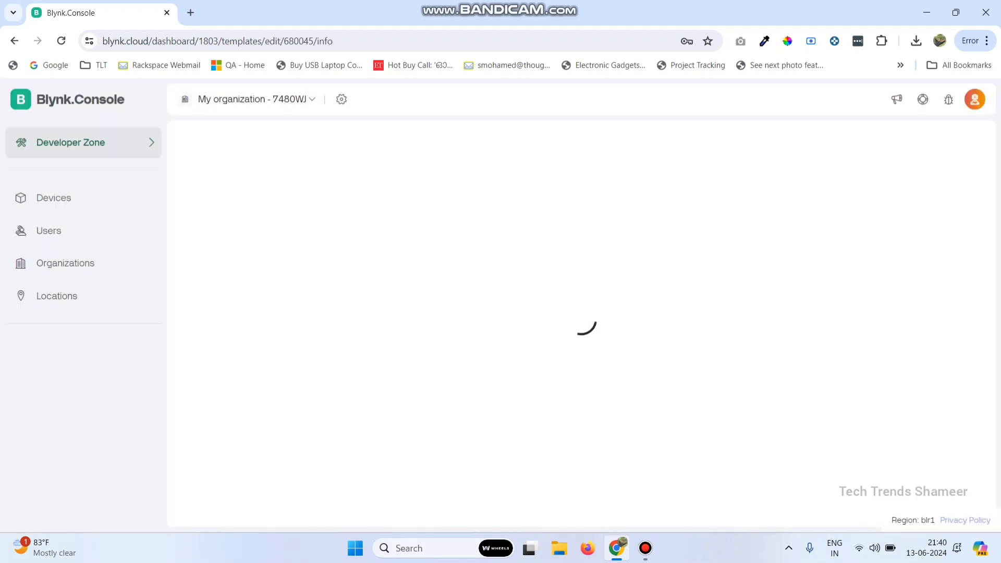
Start a new virtual pin datastream in the template, named Temperature and assigned to pin V0
click(312, 238)
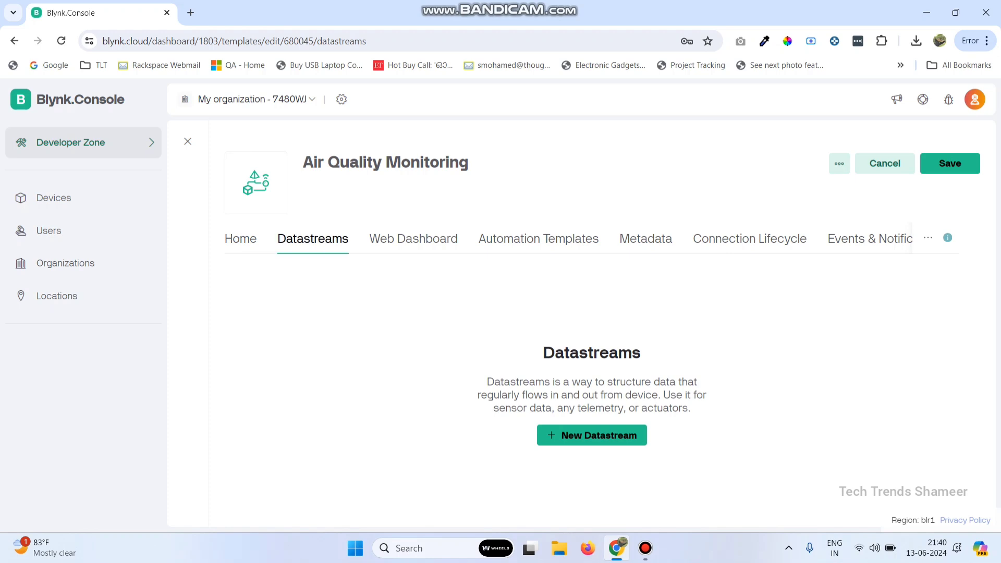
click(591, 435)
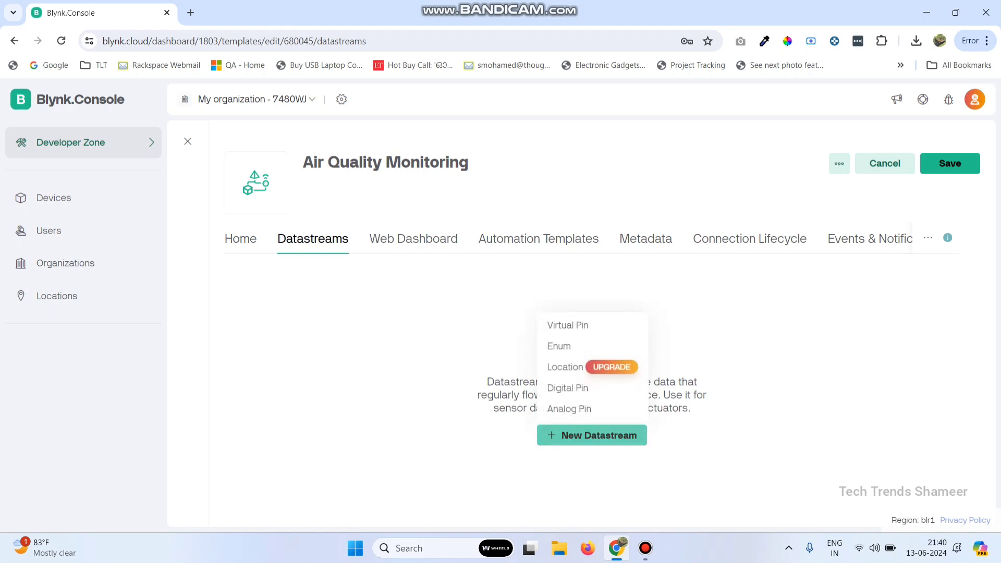
click(564, 324)
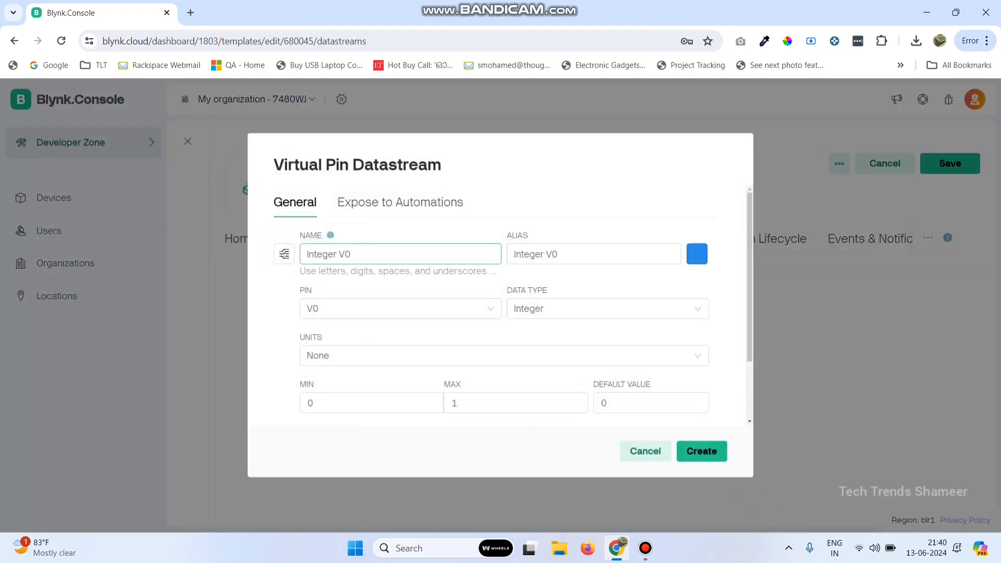
key(ctrl+shift+Left)
key(ctrl+shift+Left)
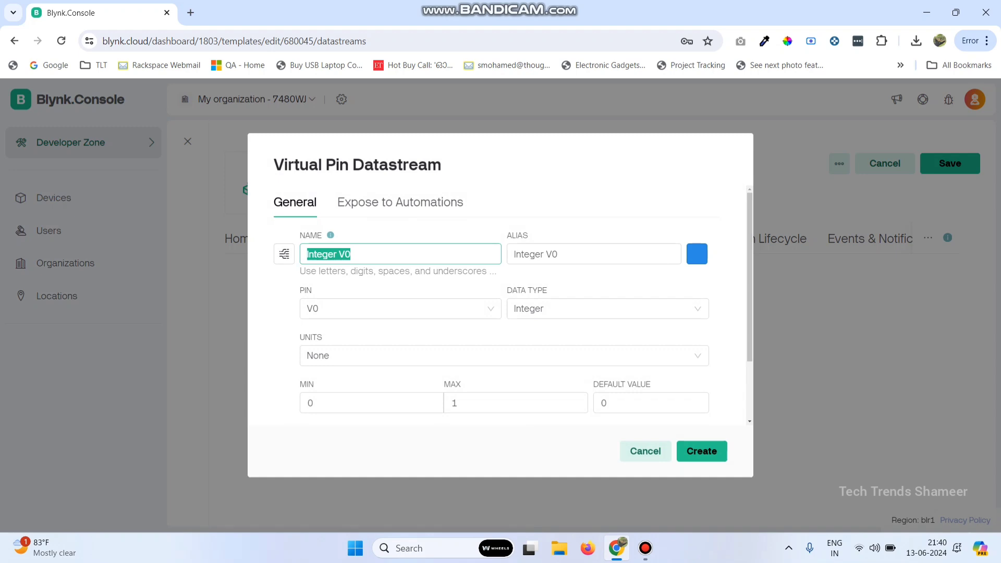
text(Tempera)
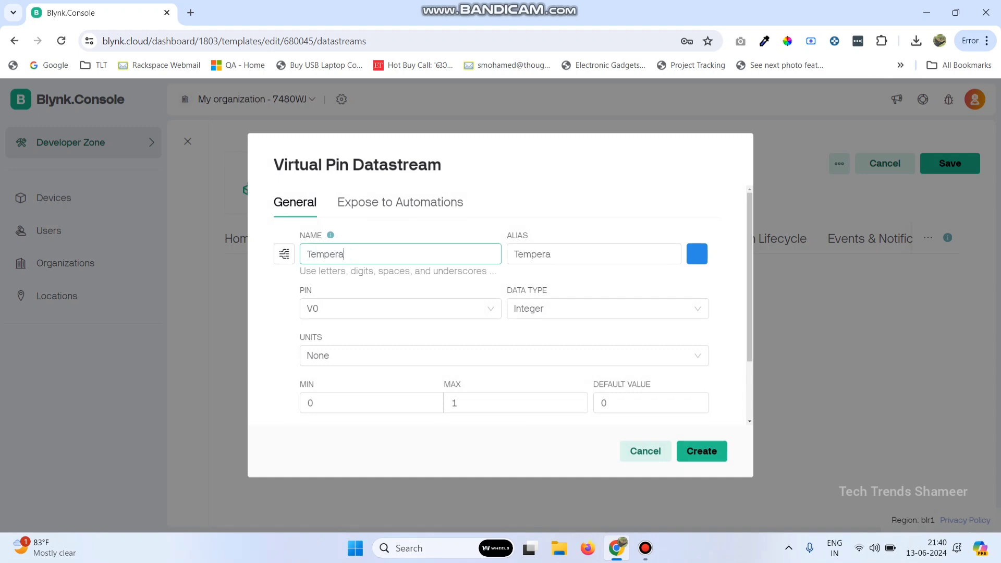
text(ture)
click(400, 308)
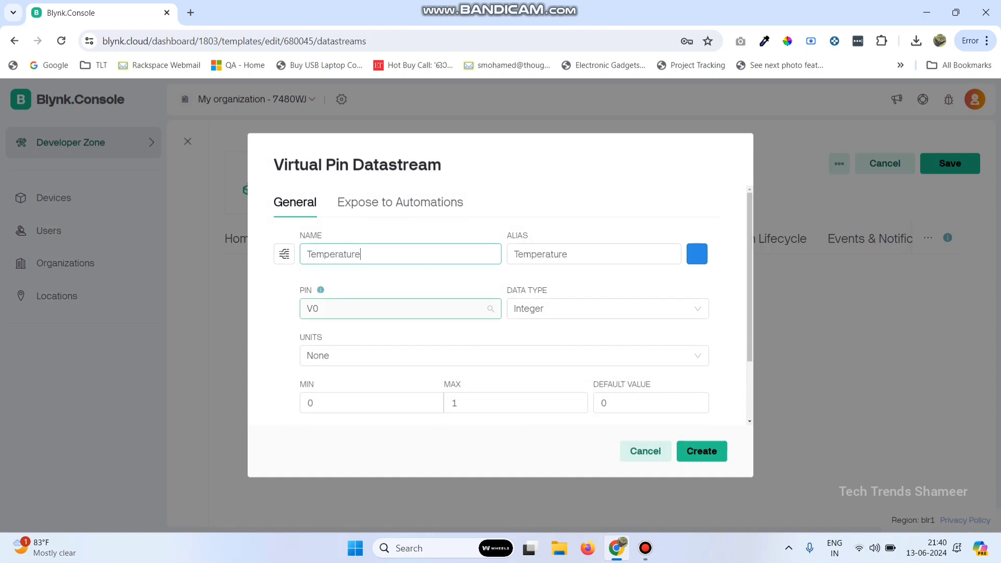
key(Return)
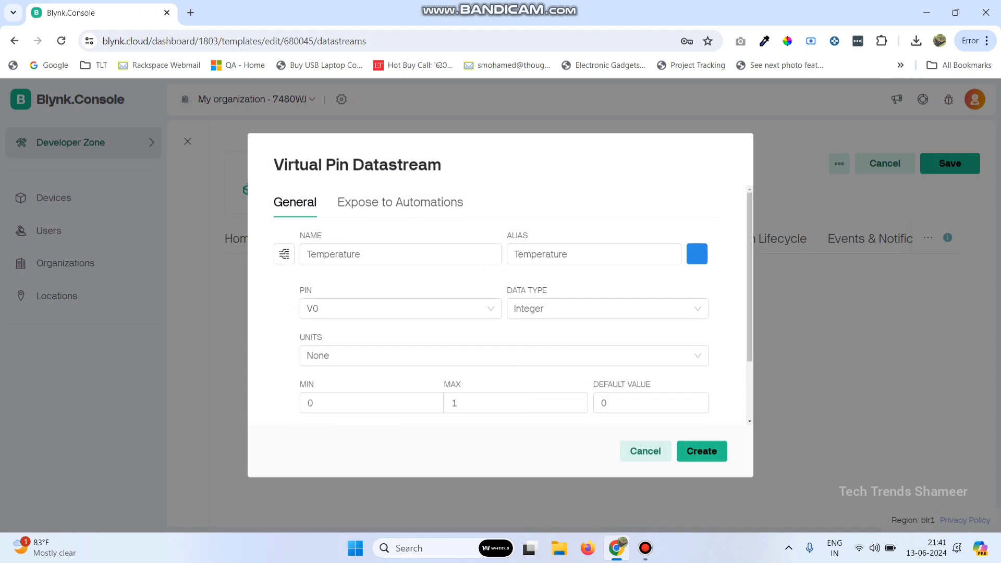
Set the Temperature datastream to data type Double, maximum 100 and units Celsius, and create it
click(599, 308)
click(529, 353)
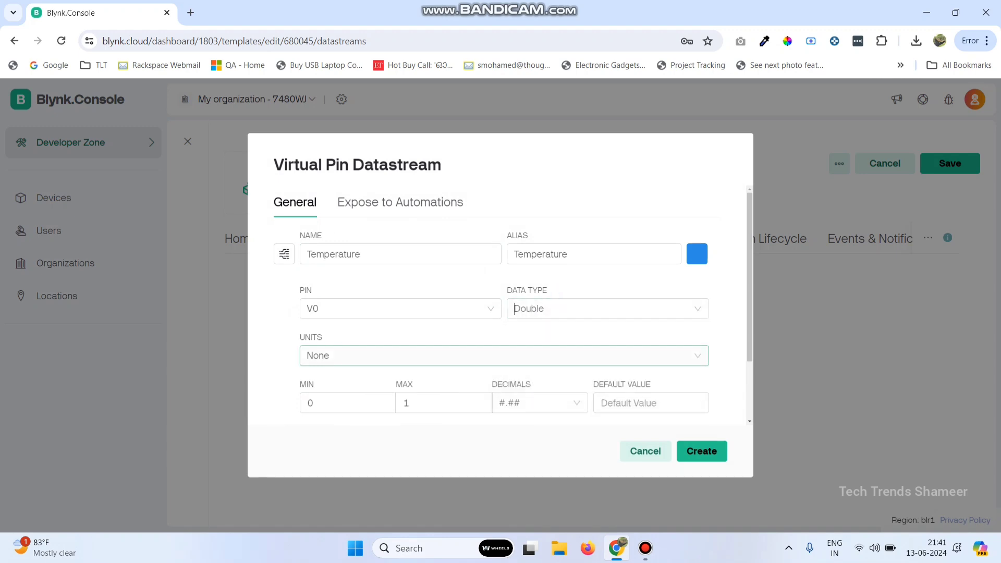
click(408, 403)
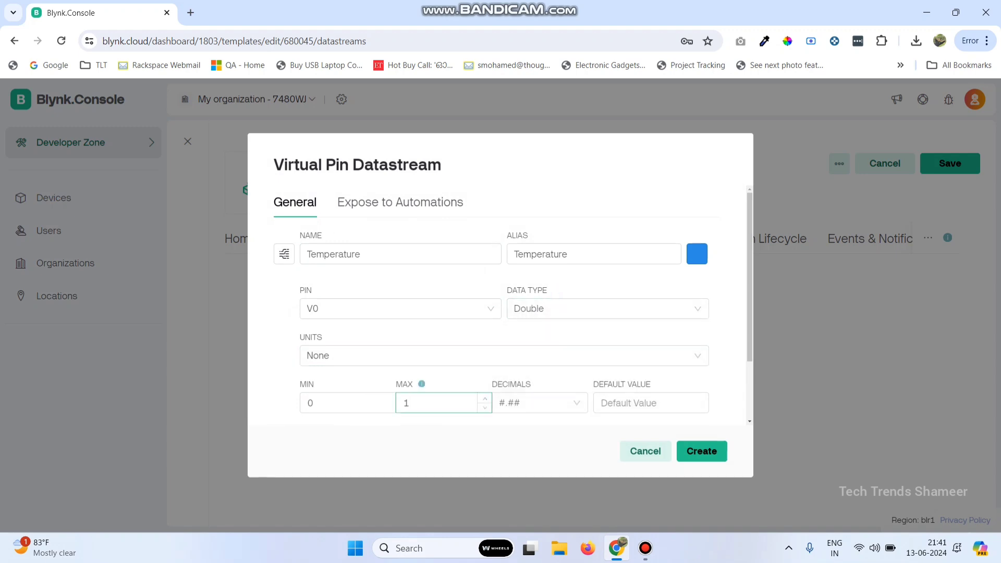
key(Num_Lock)
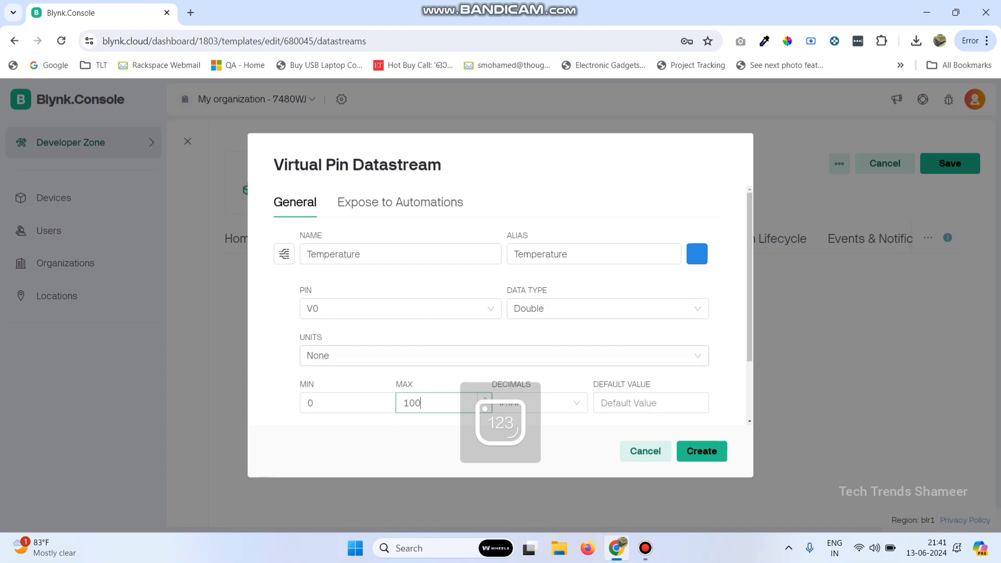
click(317, 356)
text(ce)
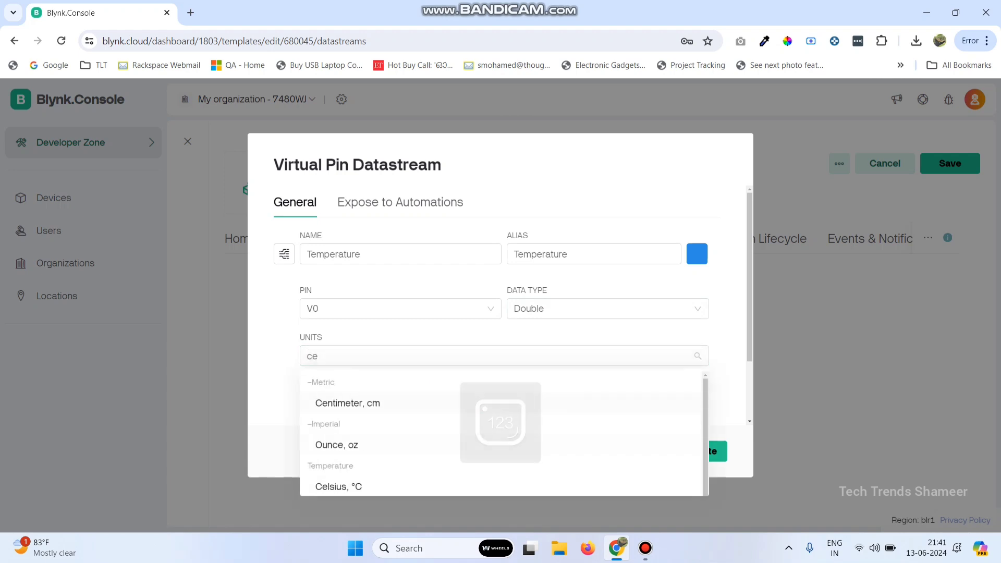
click(330, 486)
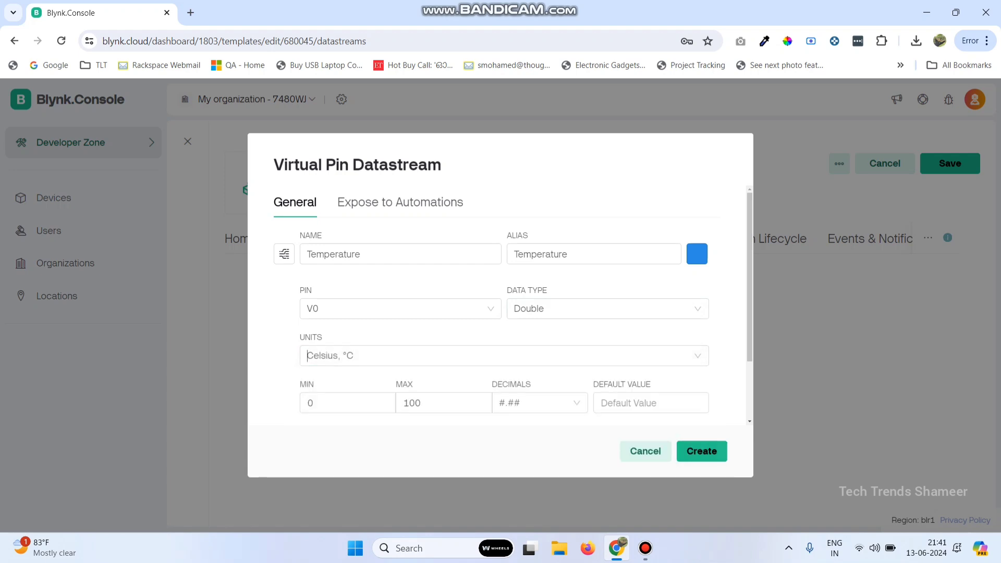
click(701, 450)
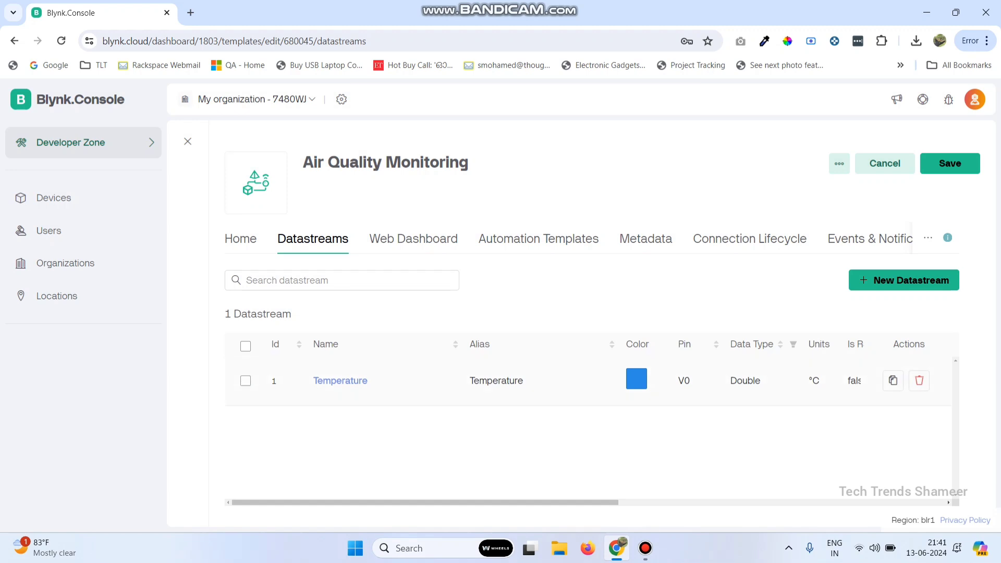
Start another virtual pin datastream, named Humidity and assigned to pin V1
click(903, 280)
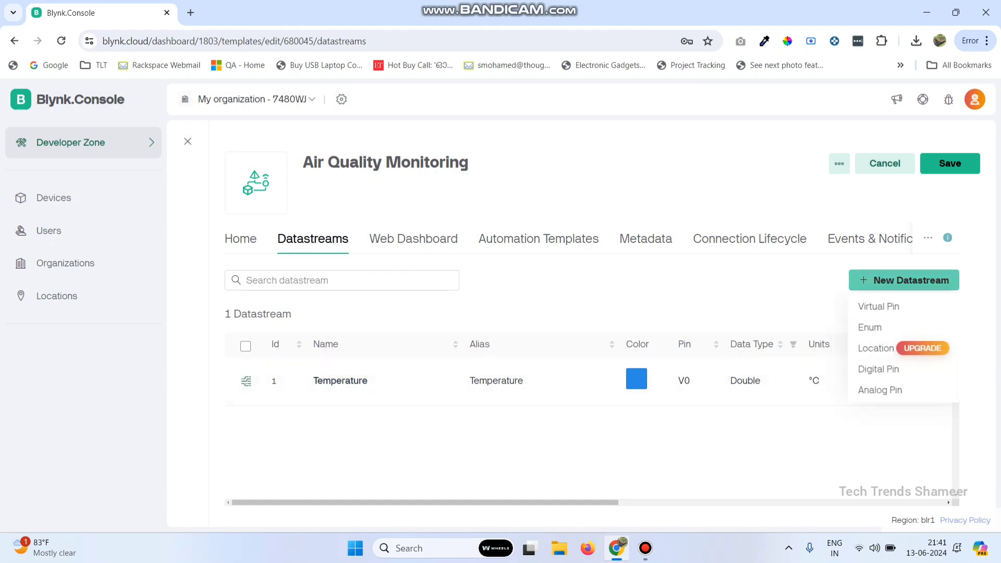
click(878, 306)
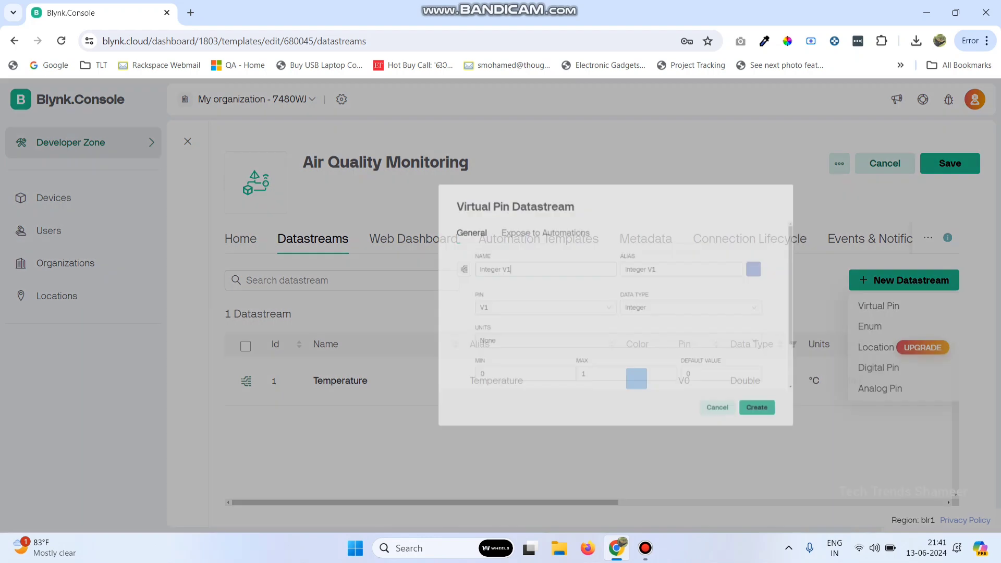
key(ctrl+a)
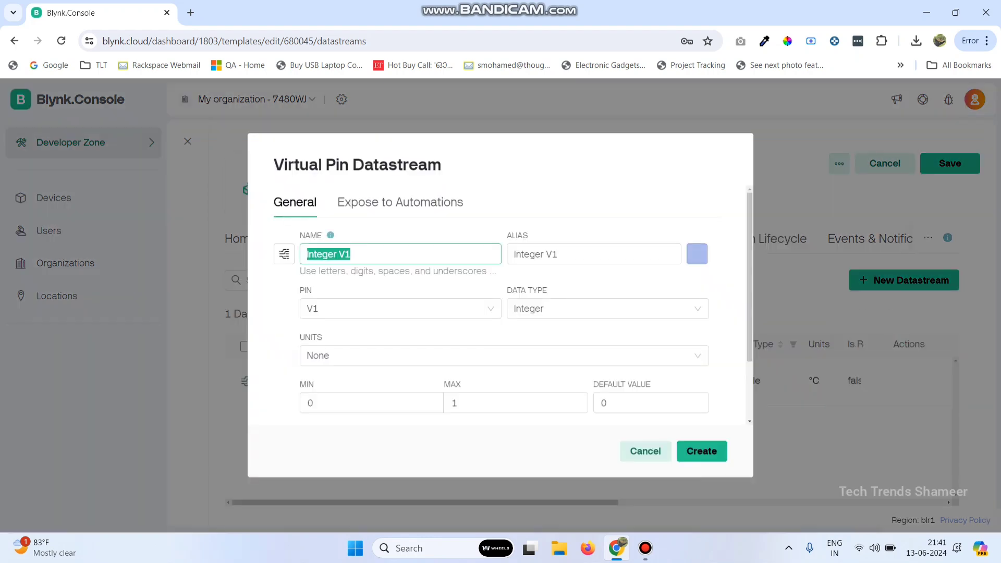
text(Humi)
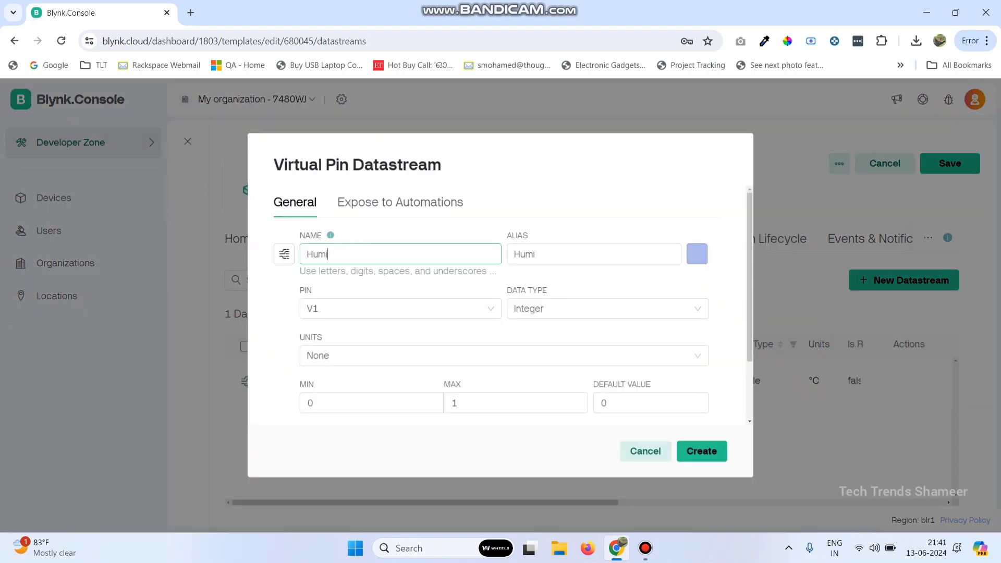
text(dity)
click(400, 308)
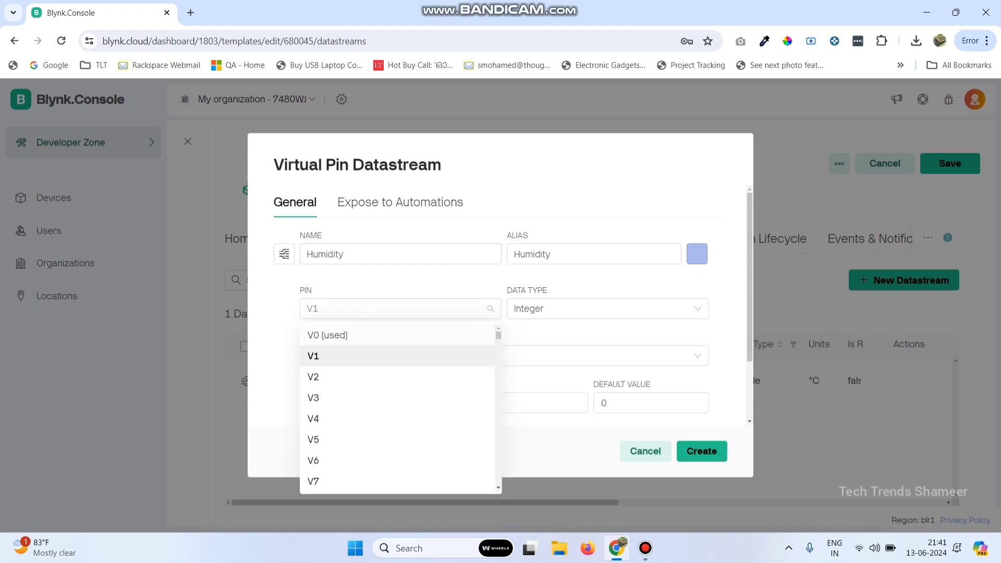
key(Tab)
Set the Humidity datastream to data type Double and maximum 100, search the units for %, and create the datastream
click(529, 355)
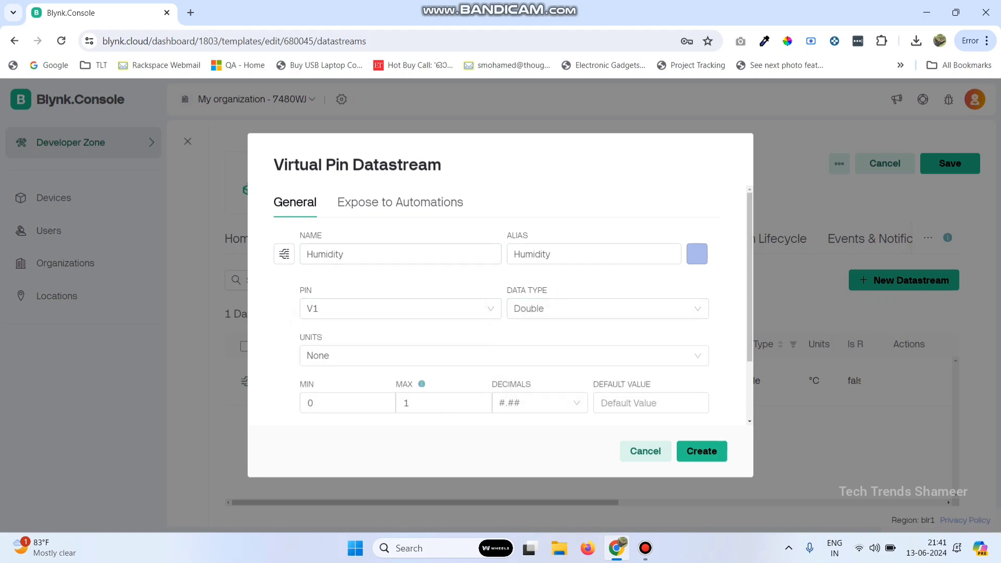
click(436, 403)
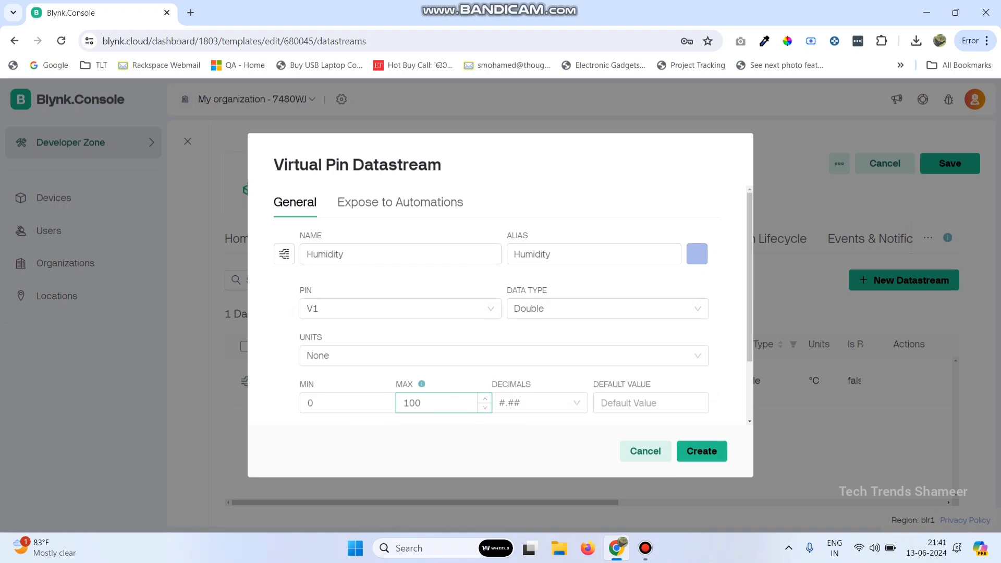
click(416, 355)
text(%)
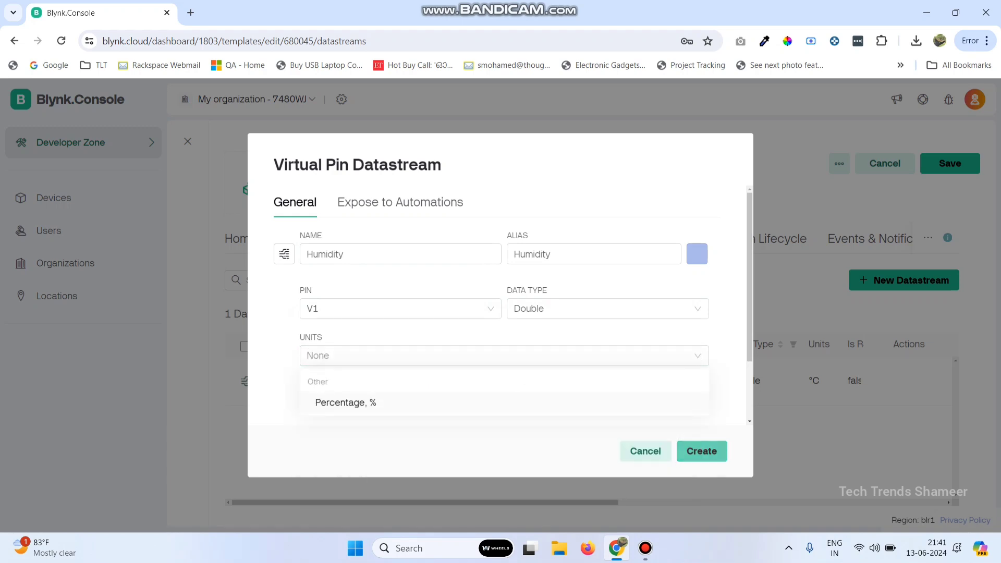
click(701, 451)
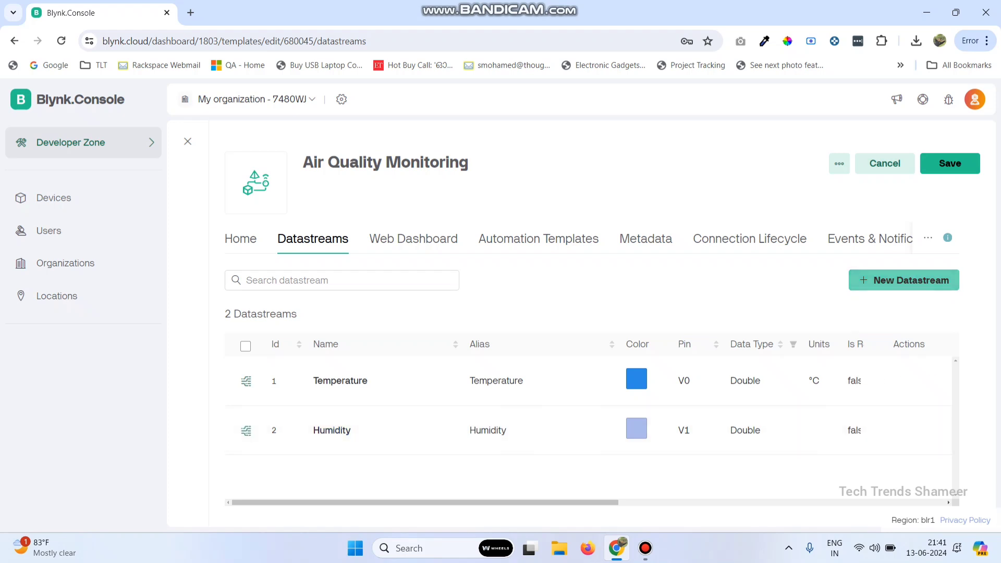
Start a third virtual pin datastream on pin V2 and name it Air Quality
click(903, 280)
click(875, 306)
double_click(344, 254)
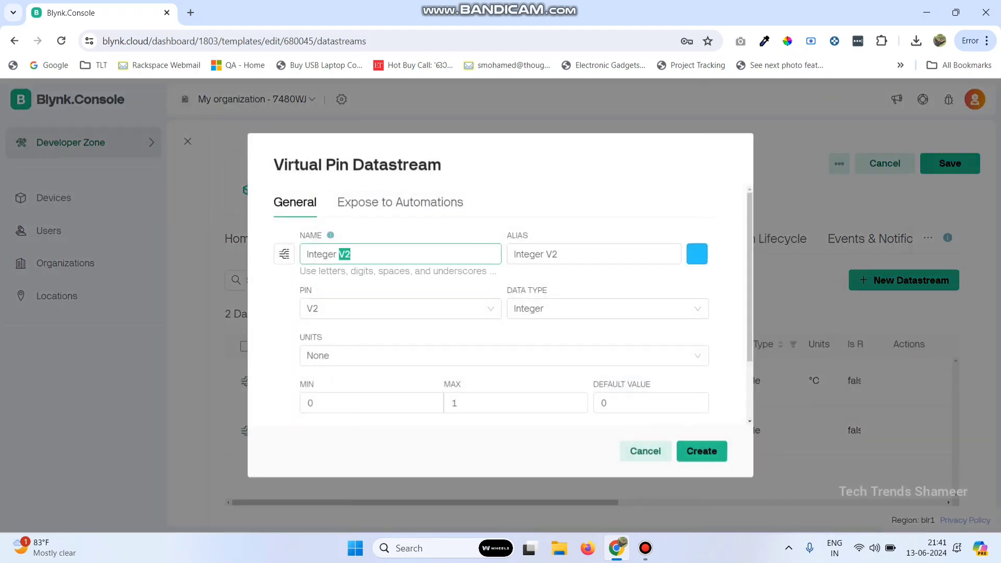
key(ctrl+a)
text(A)
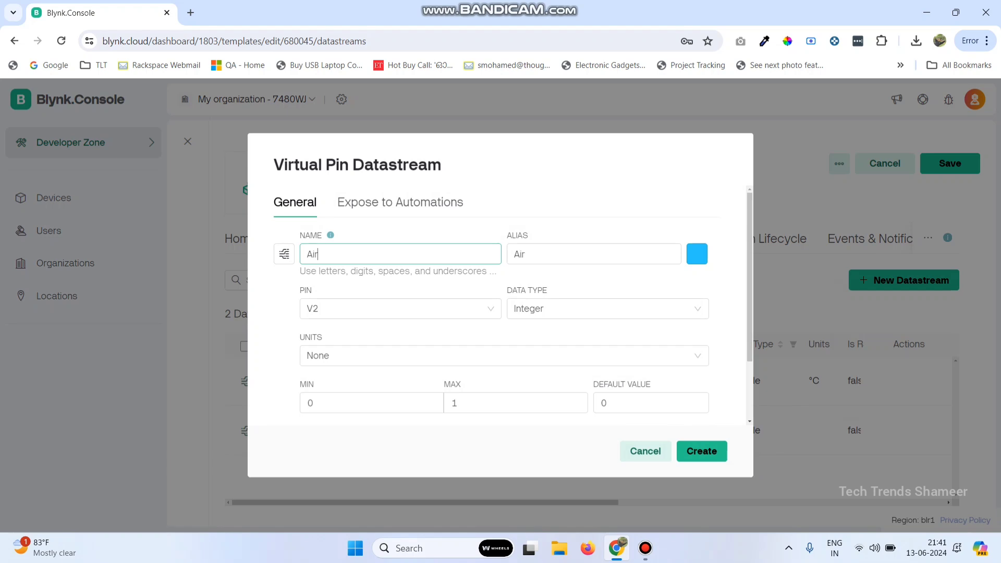
text(ir Quality)
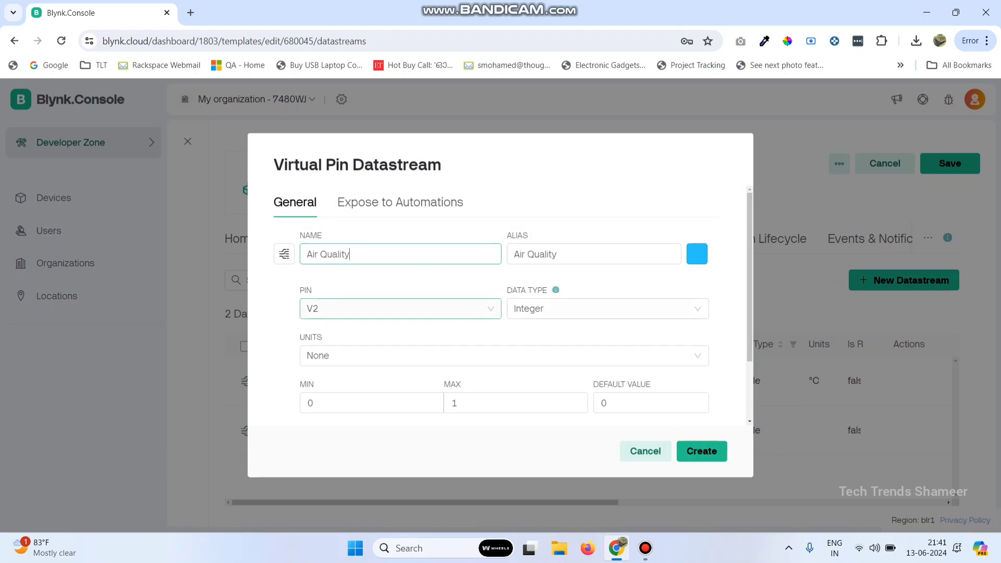
Set the Air Quality datastream to data type Double, maximum 4000 and units Parts Per Million, ppm, and create it
click(607, 308)
click(529, 356)
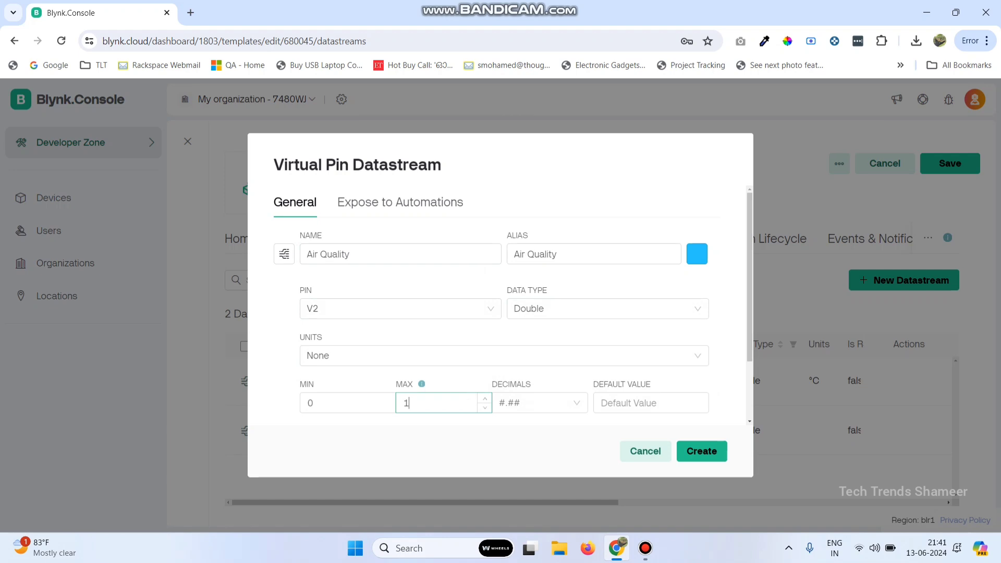
key(BackSpace)
text(4000)
click(504, 355)
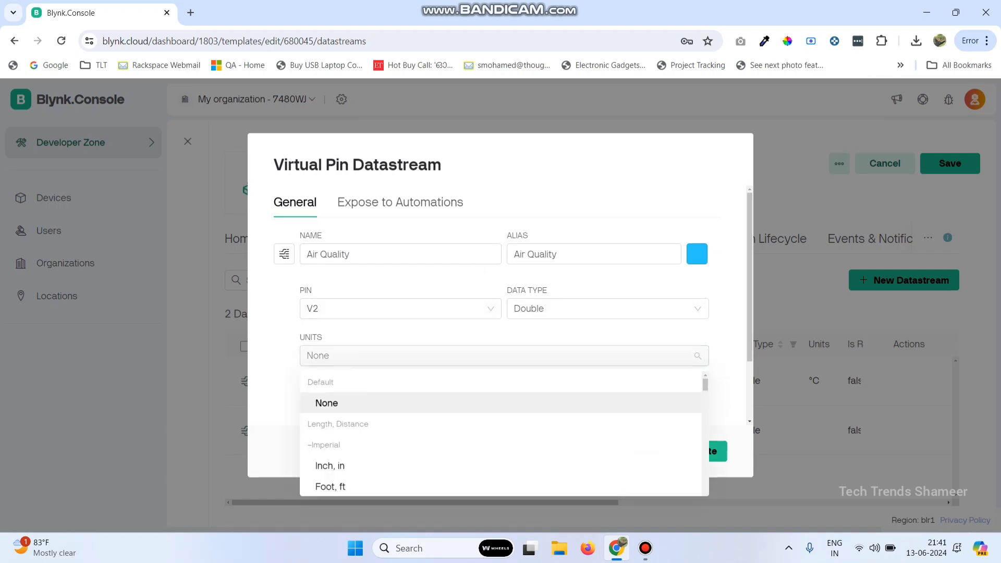
text(pp)
key(Return)
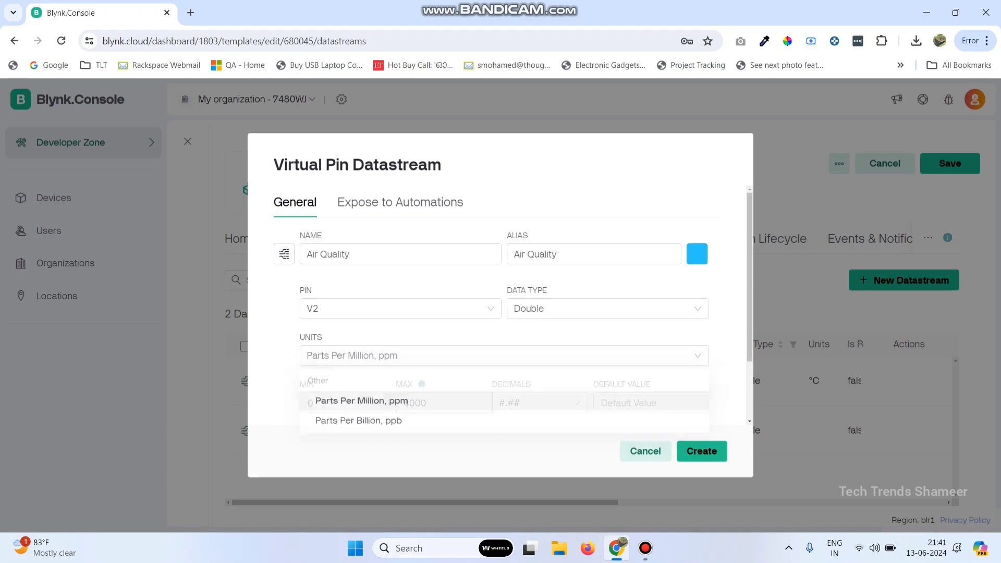
click(702, 451)
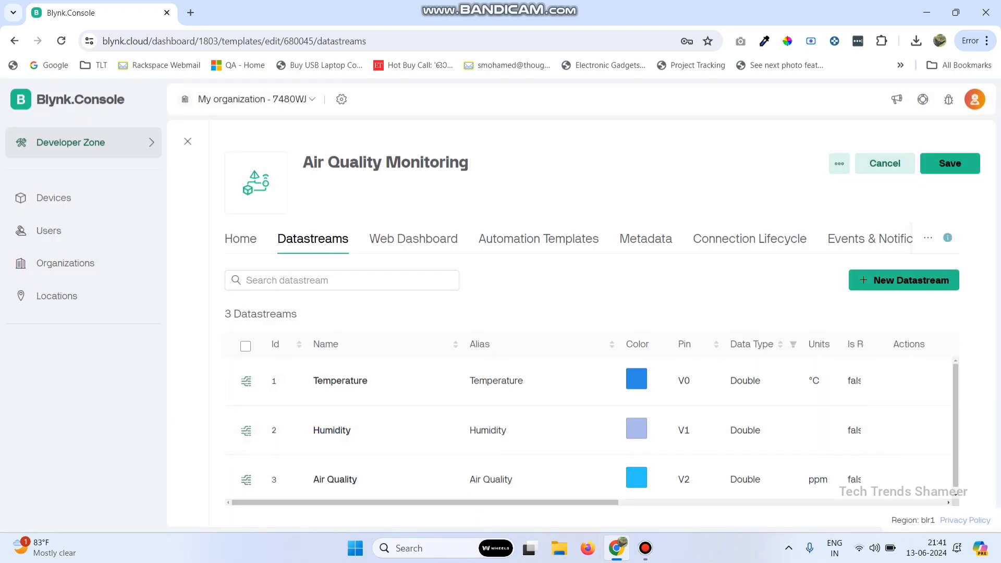
Place three Gauge widgets side by side on the template's web dashboard
click(437, 239)
scroll(312, 402, down, 12)
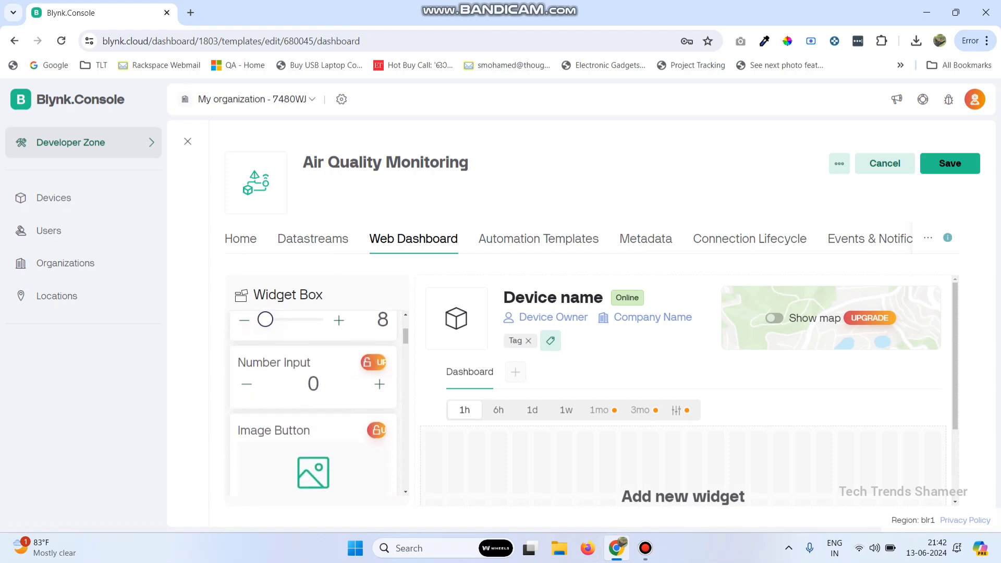
scroll(682, 391, down, 2)
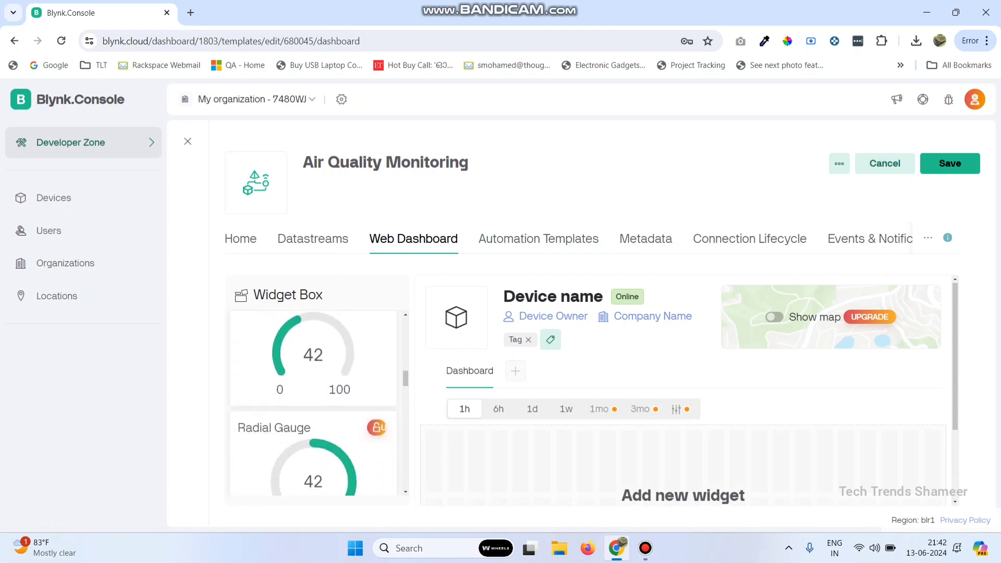
scroll(313, 402, up, 1)
drag(313, 411, 521, 368)
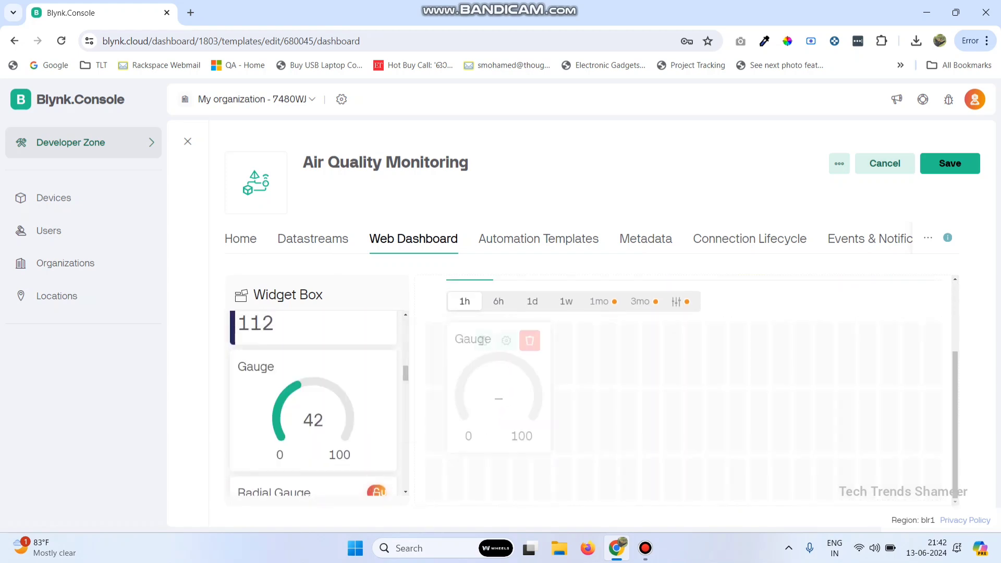
drag(313, 402, 779, 378)
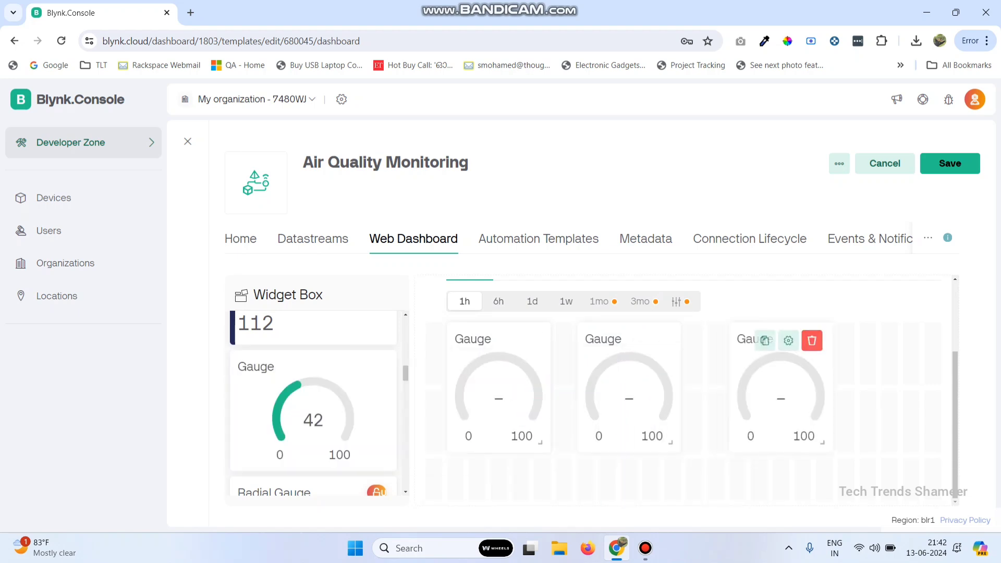
Link the first gauge to the Temperature (V0) datastream with a green level color and save its settings
click(505, 340)
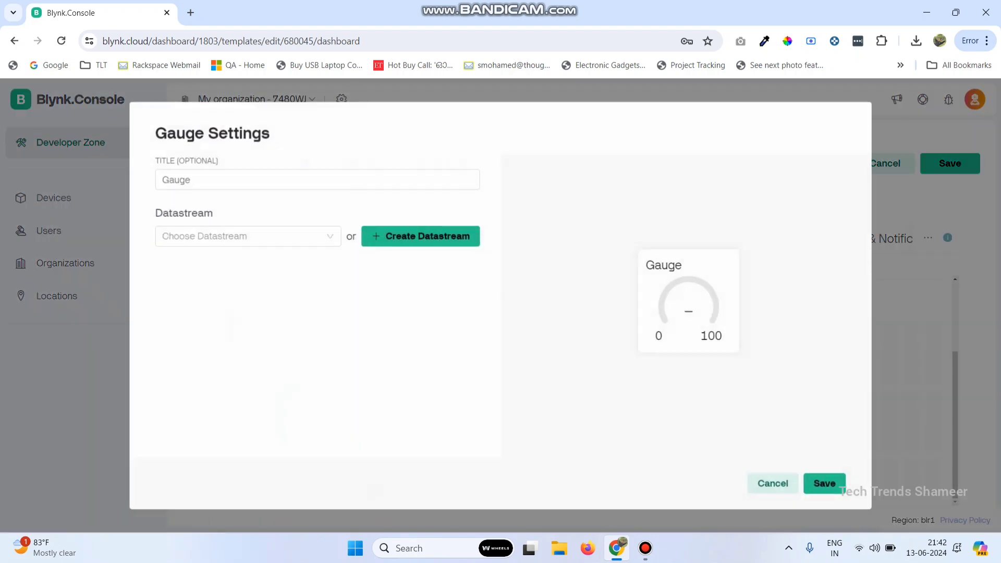
click(240, 234)
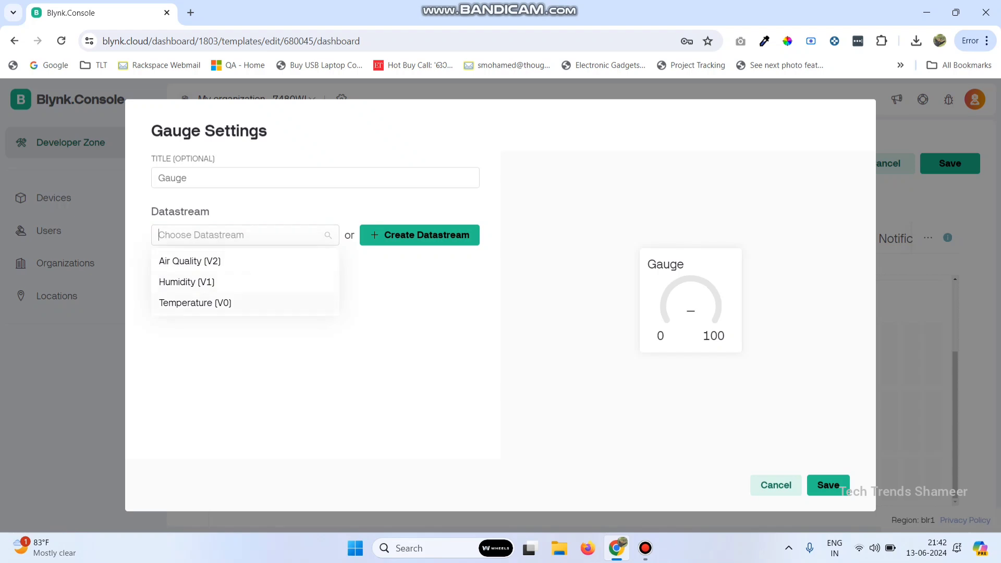
click(195, 302)
click(162, 340)
key(Escape)
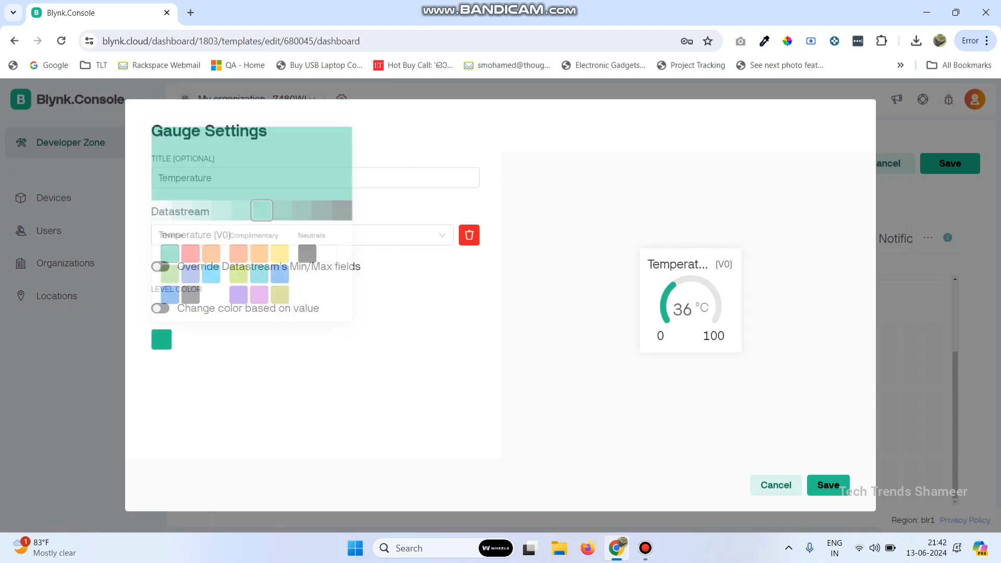
click(828, 485)
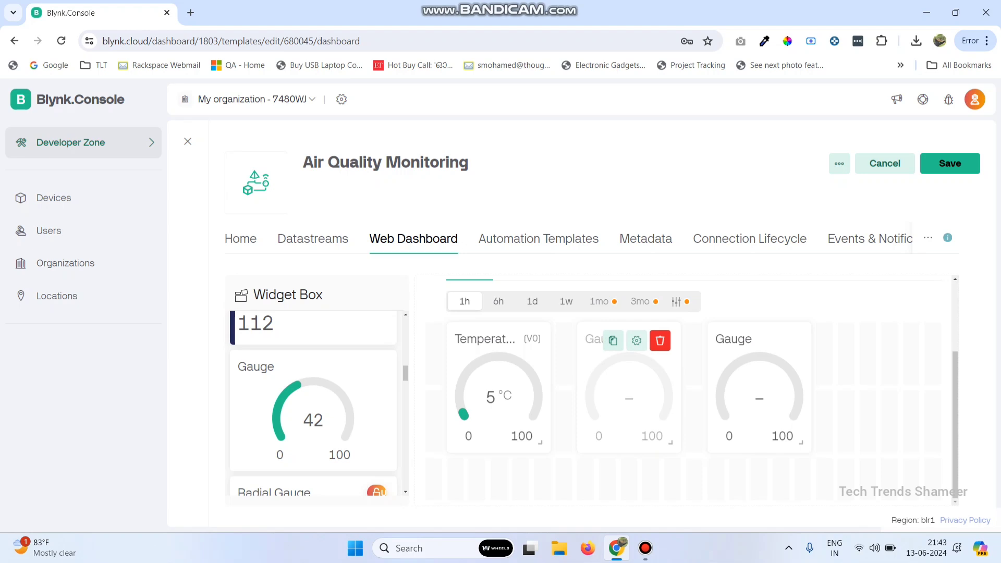
Link the second gauge to the Humidity (V1) datastream with a blue level color and save its settings
click(637, 340)
click(240, 235)
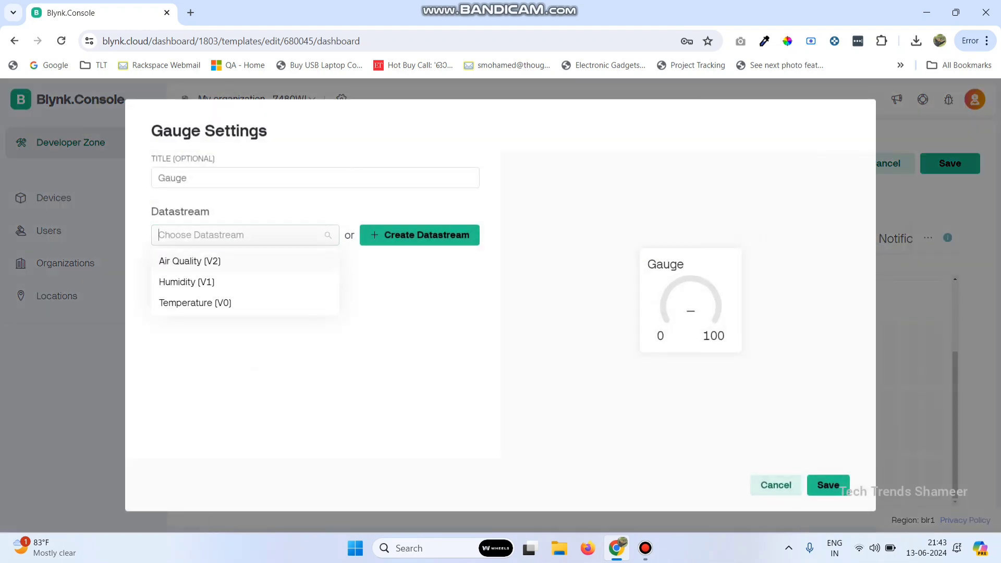
click(186, 282)
click(161, 339)
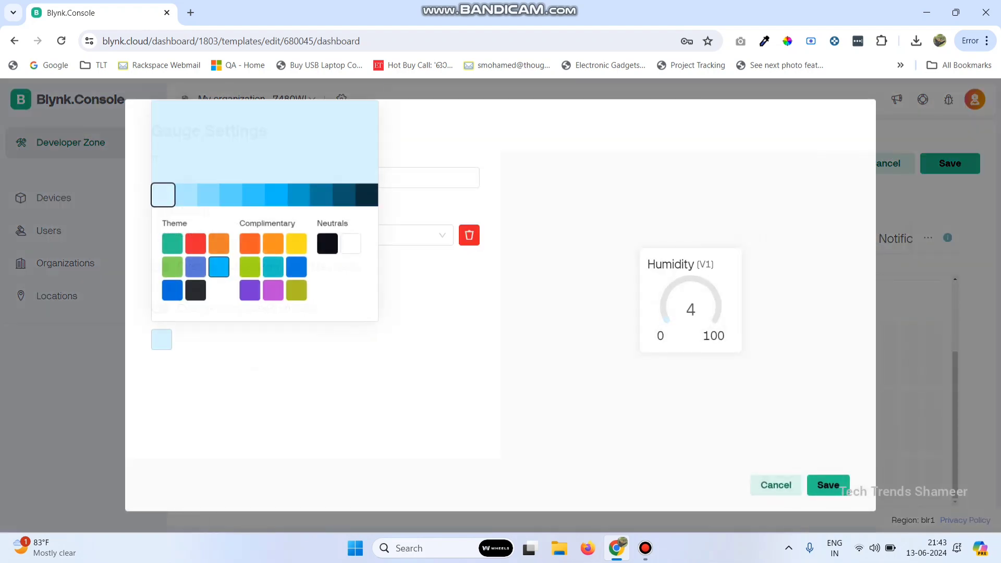
click(197, 265)
click(828, 484)
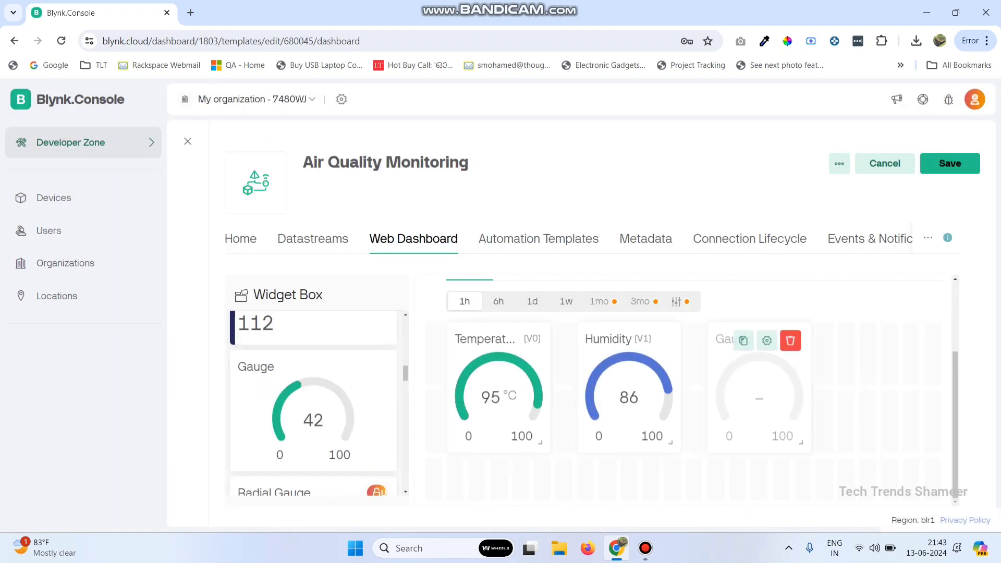
Link the third gauge to the Air Quality (V2) datastream with a yellow level color and save its settings
click(739, 339)
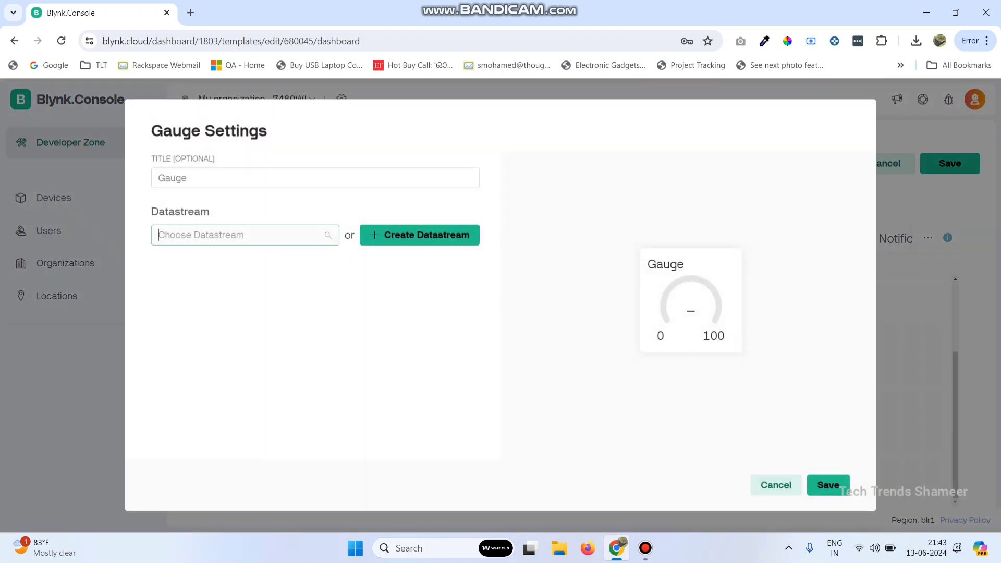
click(245, 235)
click(189, 259)
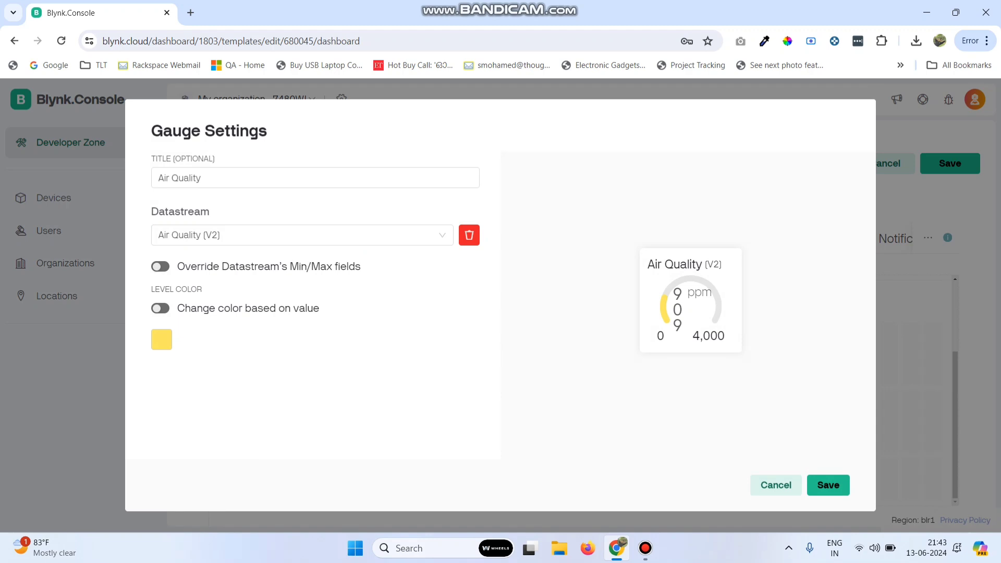
click(828, 485)
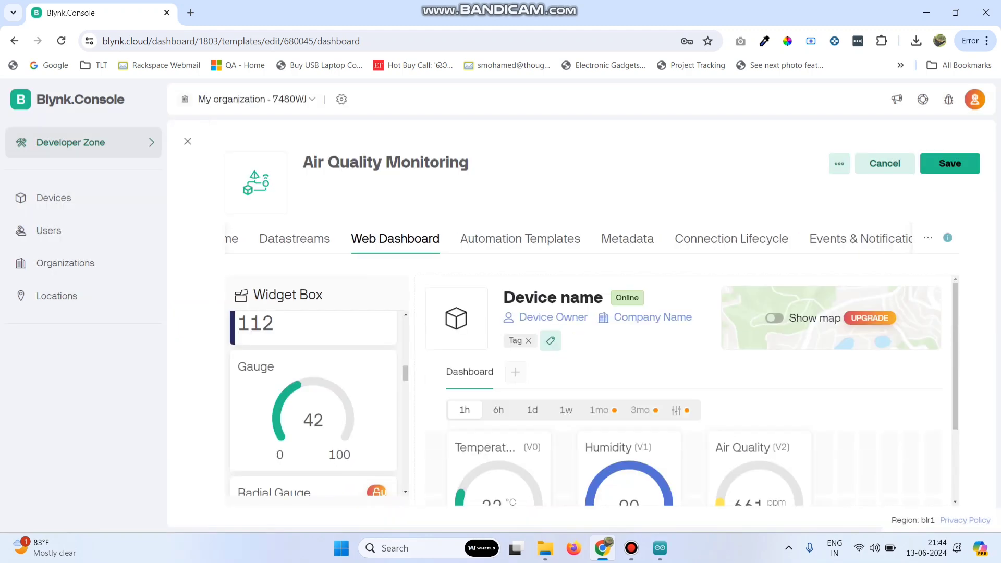
Start a new event in the template and name it pollution_alert, copied from the Blynk.logEvent line of the Arduino IDE sketch
click(859, 238)
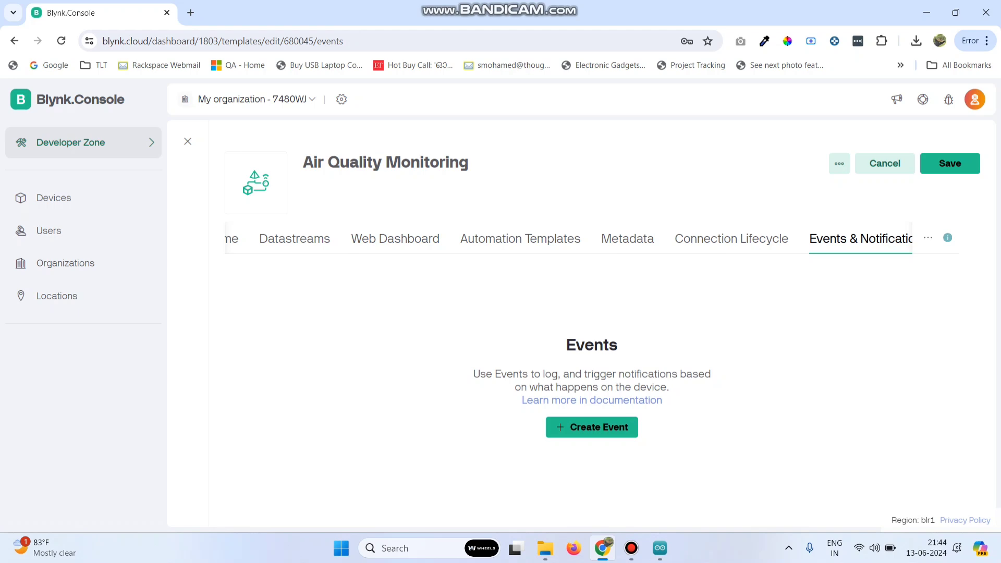
click(591, 426)
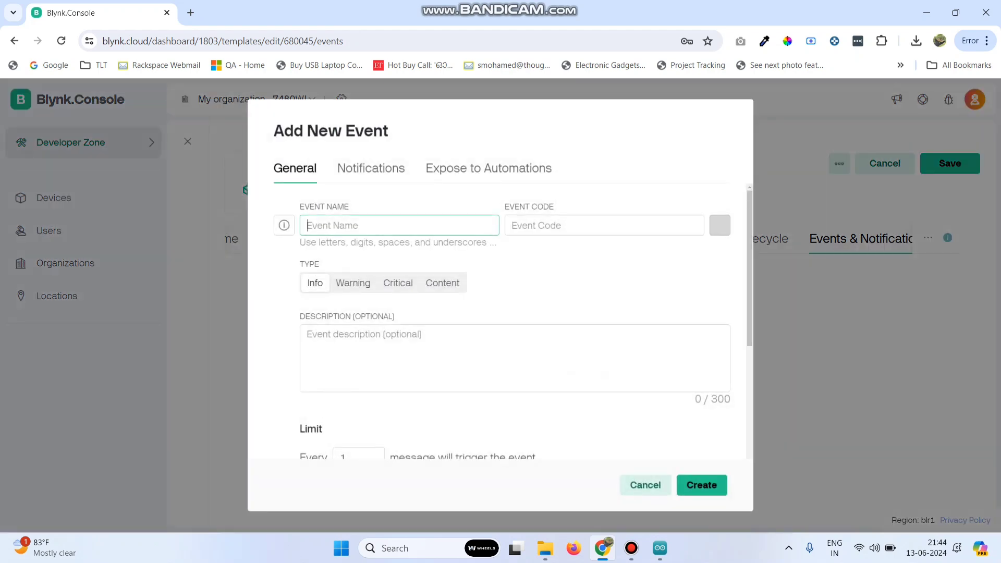
click(660, 547)
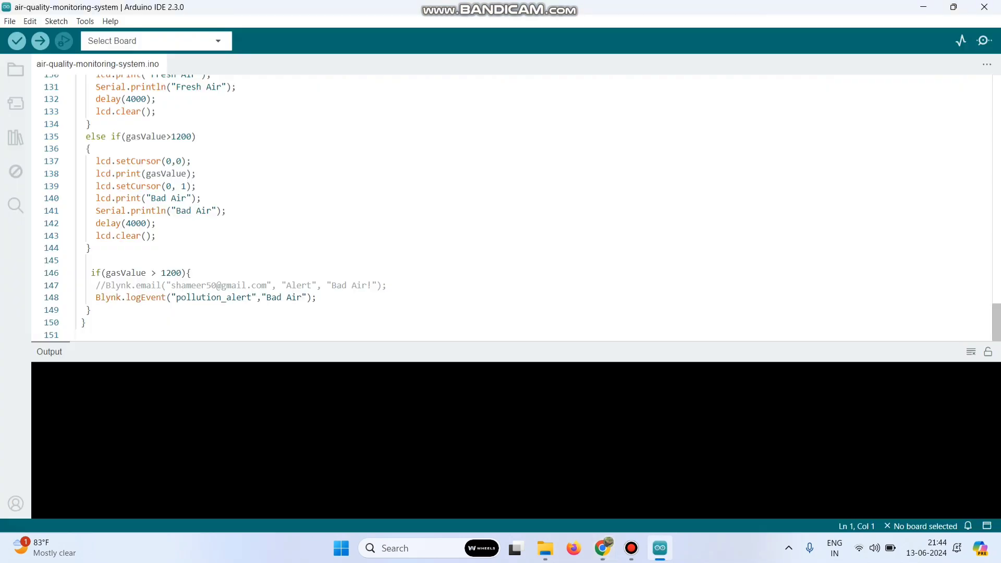
double_click(214, 297)
key(ctrl+c)
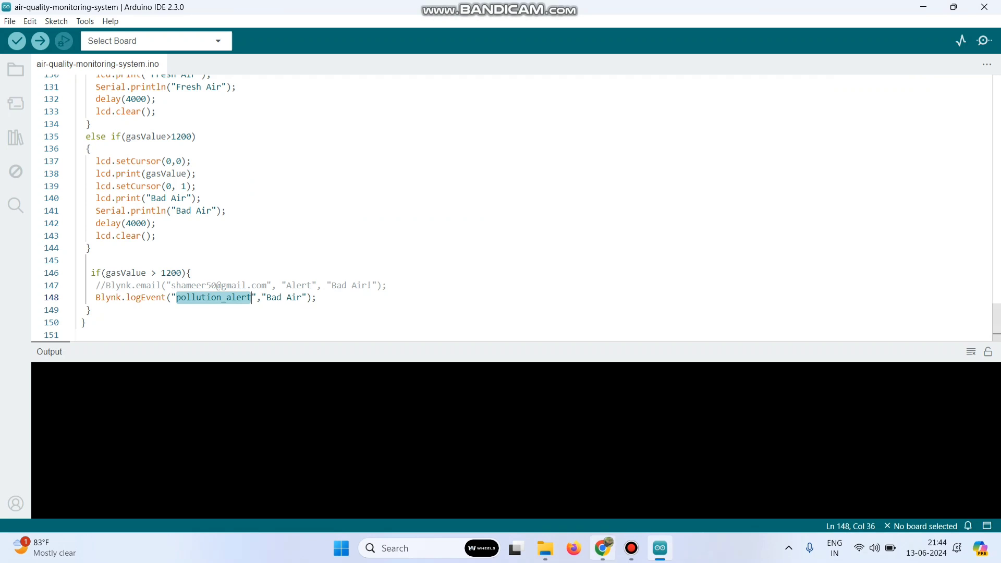
click(602, 548)
key(ctrl+v)
Give the event the description "Bad Air" and limit its sending to once per 1 second
click(307, 334)
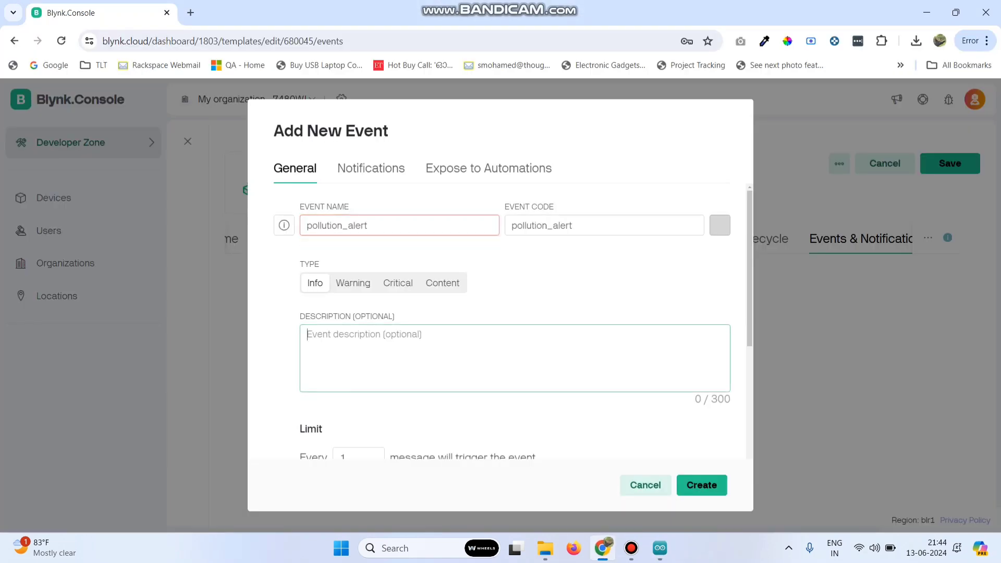
text(Bad )
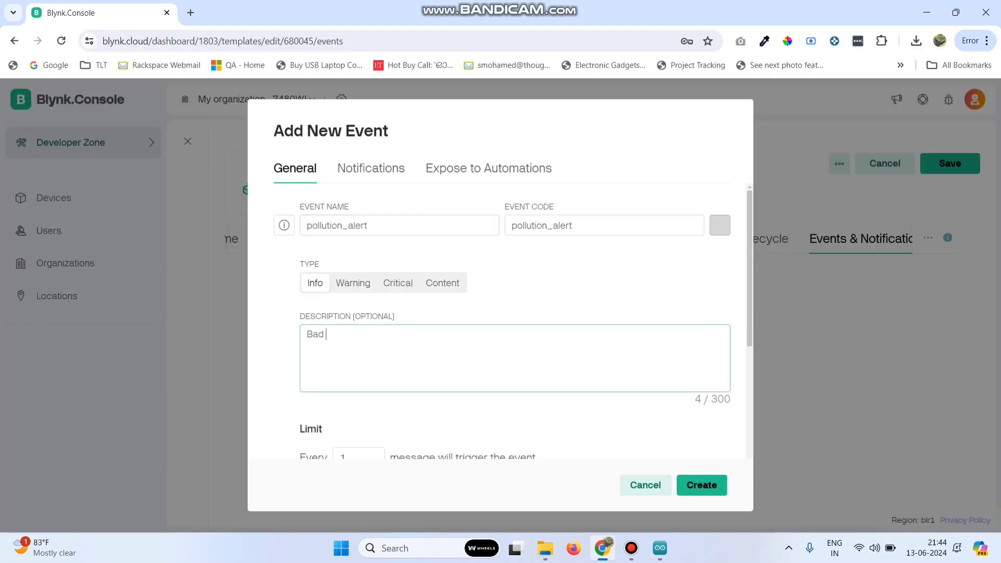
text(Air)
scroll(514, 320, down, 4)
click(519, 288)
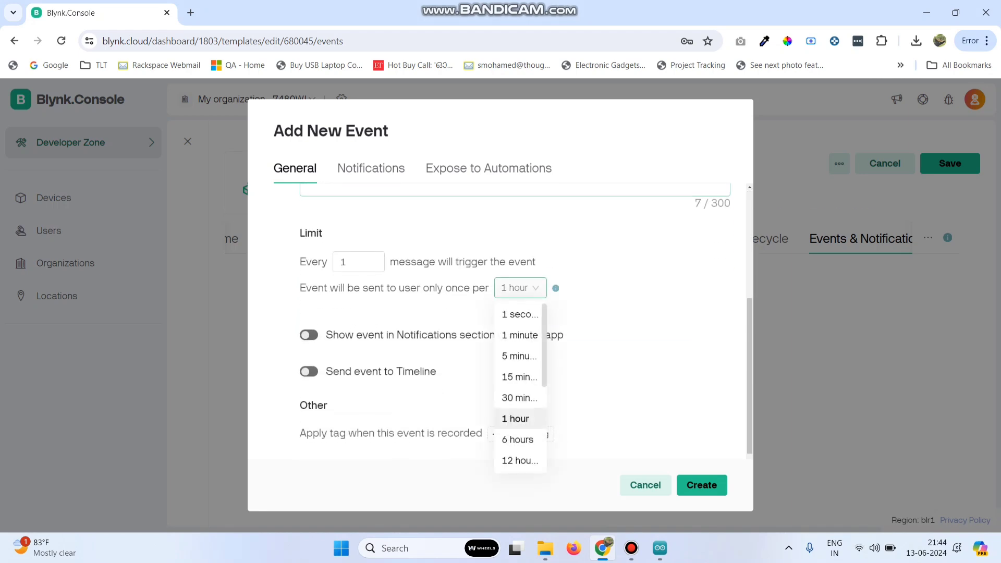
click(520, 314)
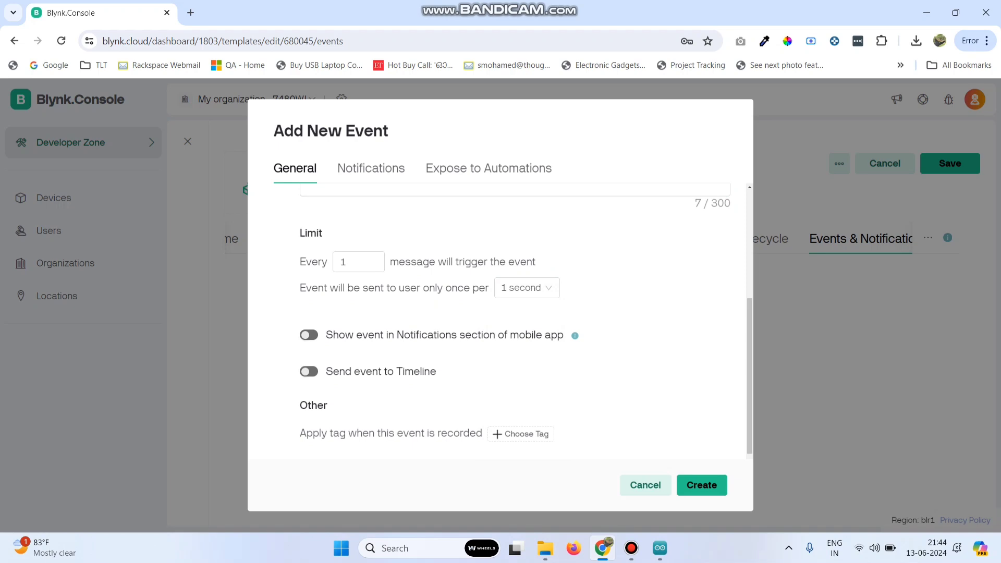
Enable showing the event in the mobile app's Notifications section and sending it to the Timeline
click(308, 334)
scroll(312, 364, down, 1)
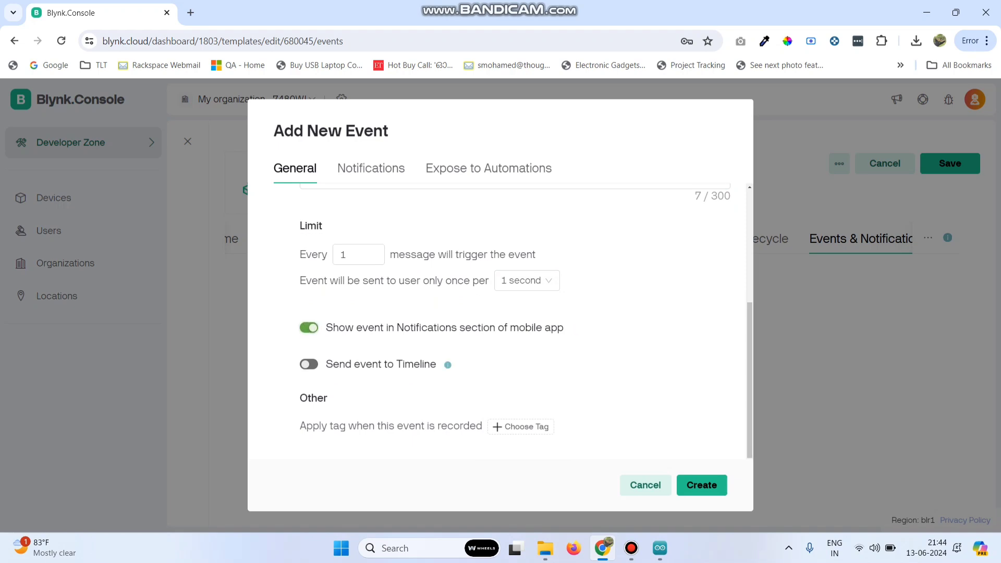
click(309, 363)
scroll(500, 323, up, 5)
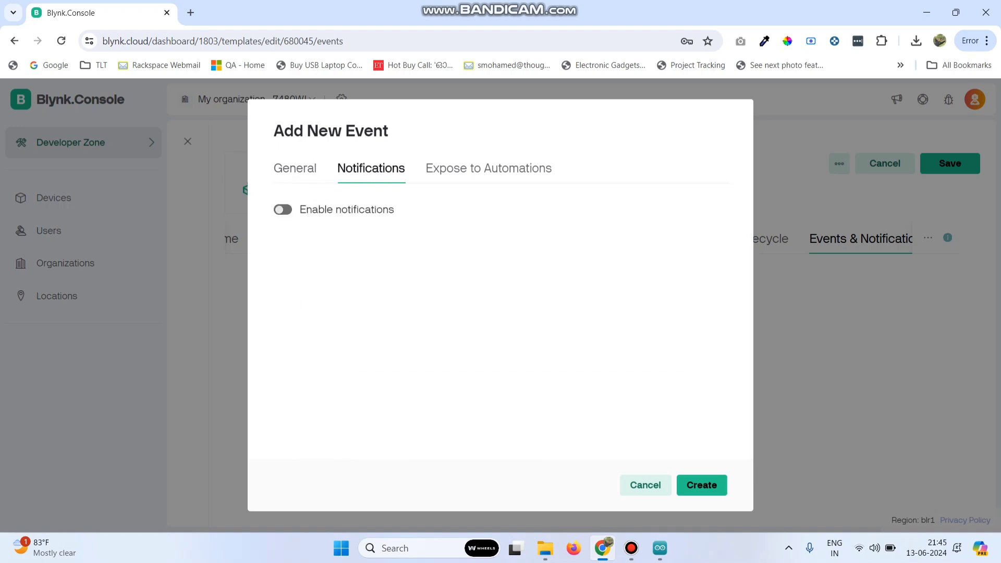
Enable notifications for the pollution_alert event and set Device Owner as the recipient of e-mails and push notifications
click(283, 209)
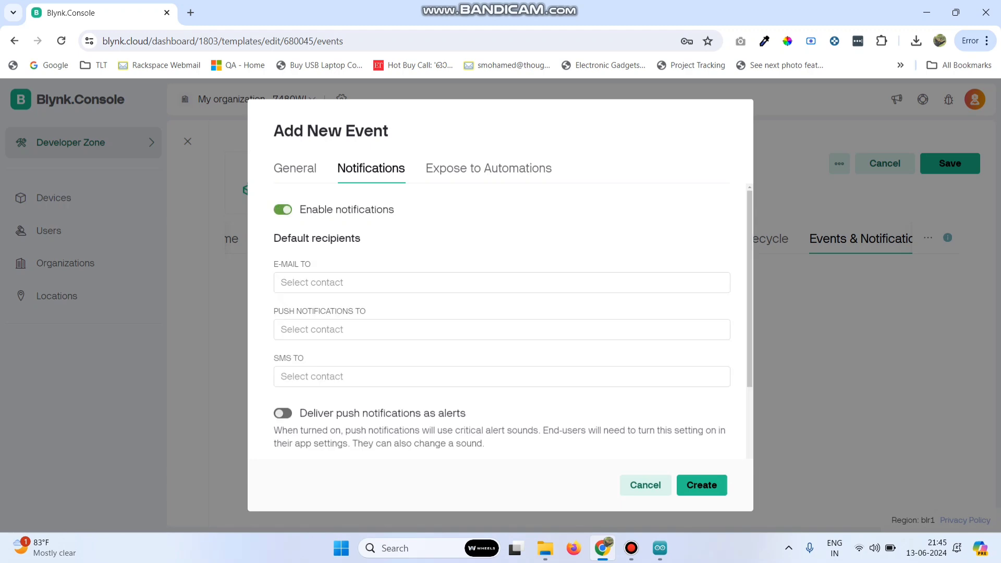
click(312, 282)
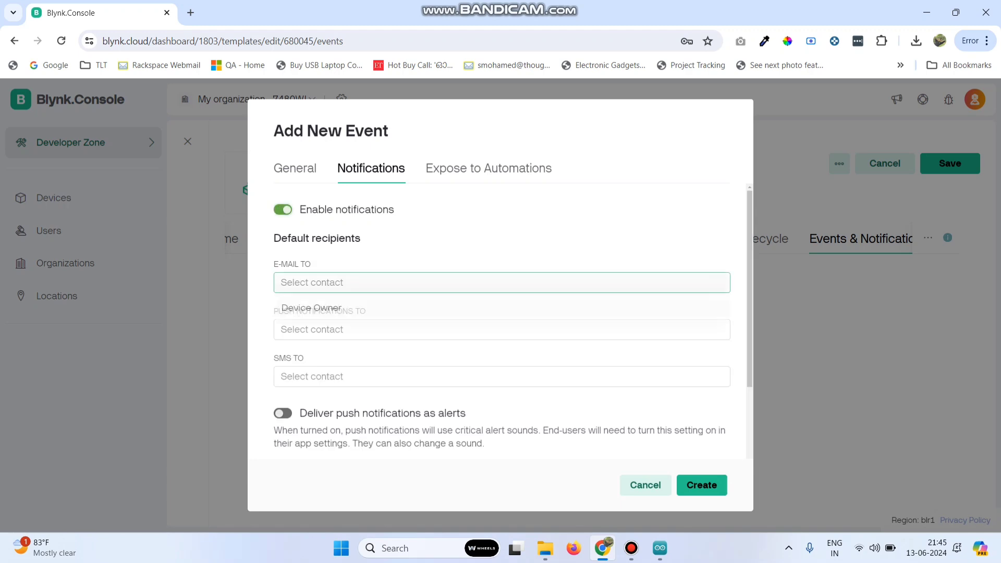
click(311, 309)
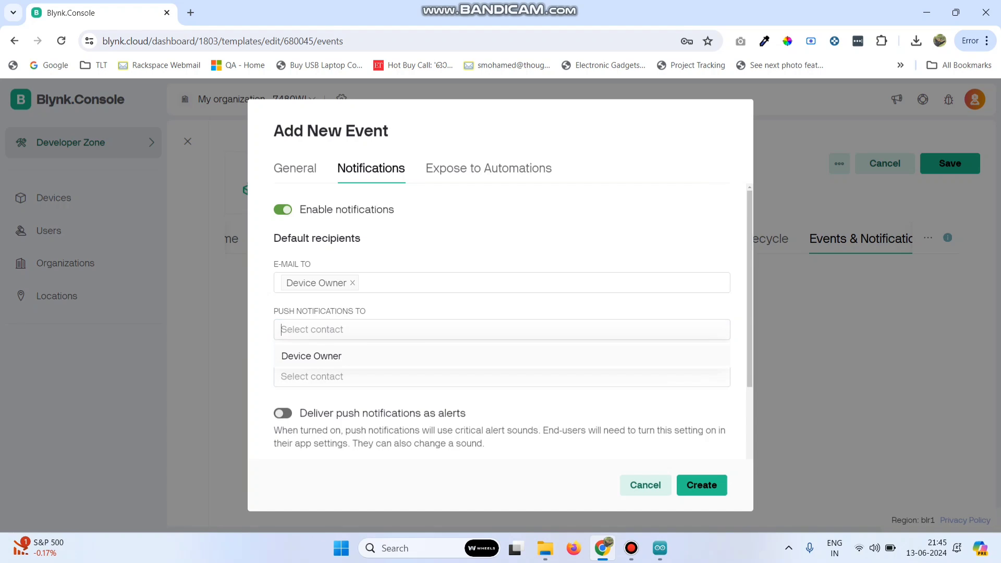
key(Return)
Turn on push delivery as alerts and notifications management, create the event and save the template
scroll(512, 321, down, 2)
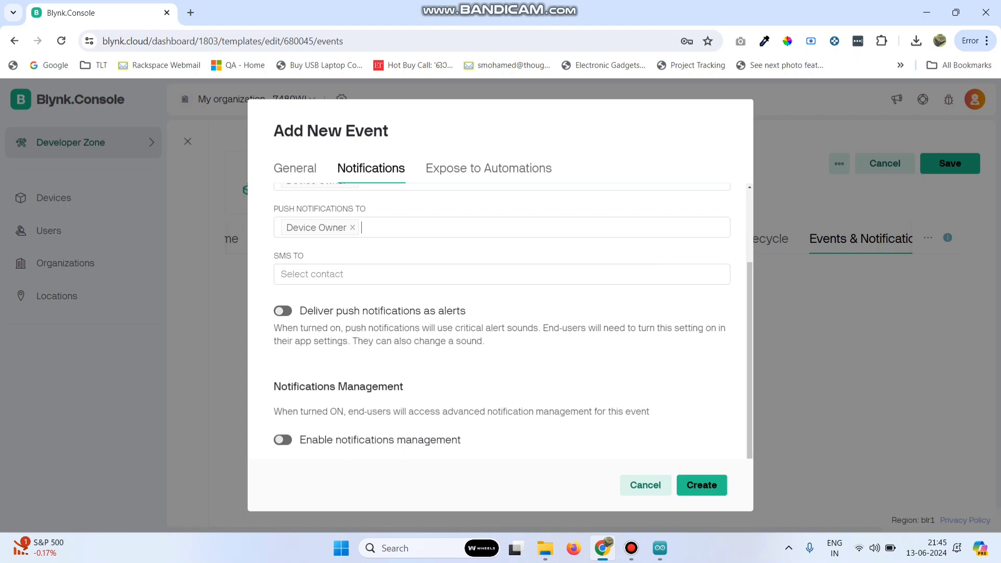
click(282, 311)
click(283, 440)
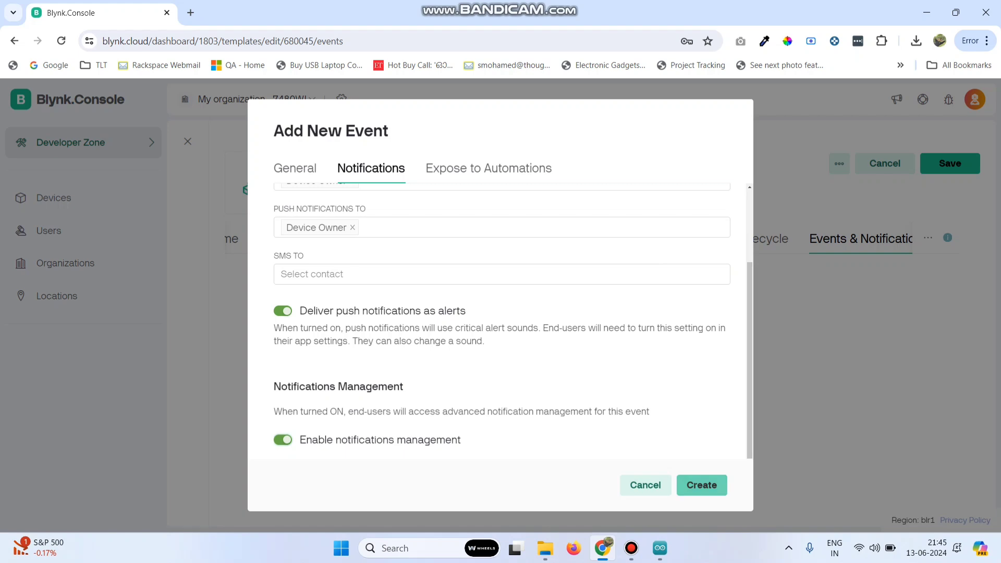
click(701, 485)
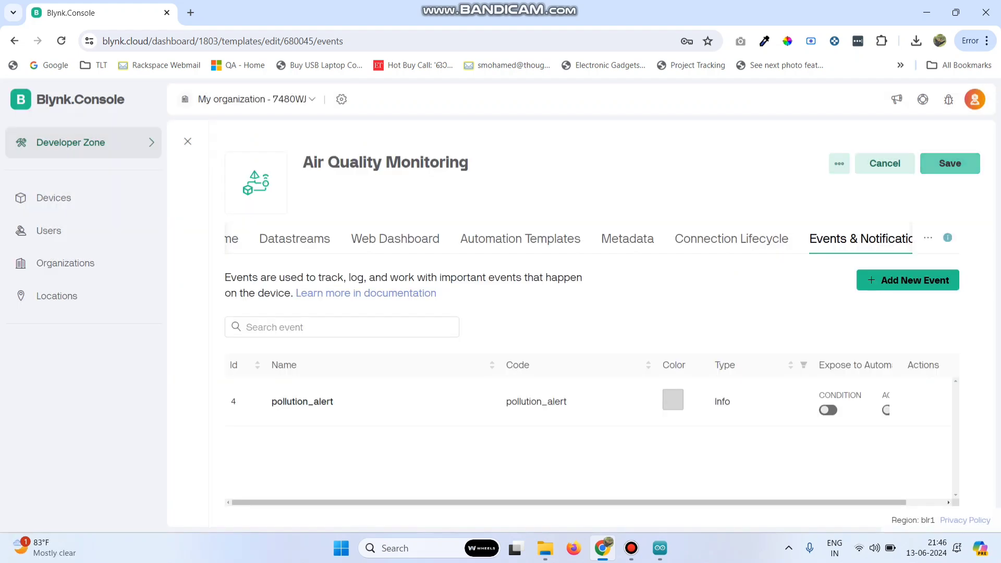
click(949, 163)
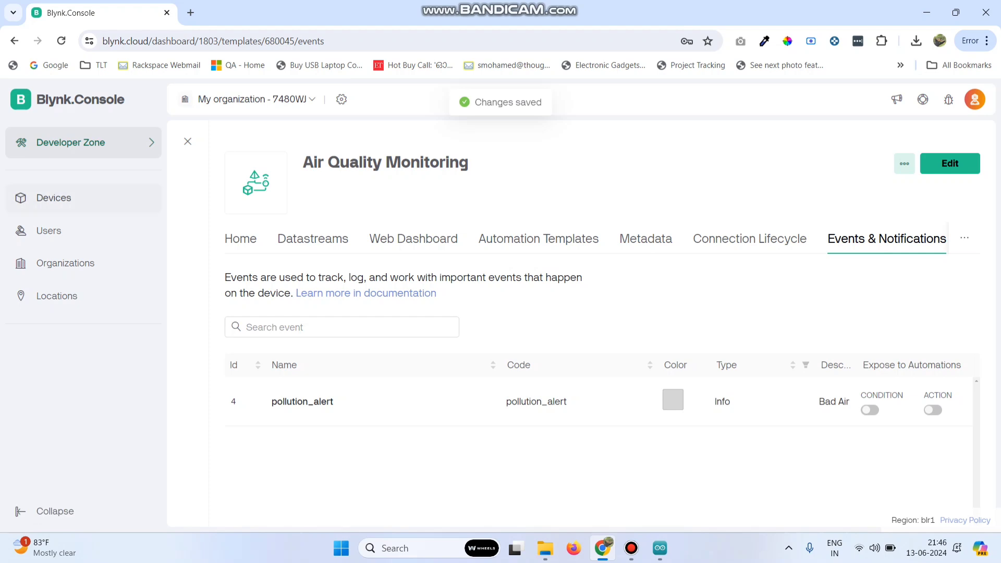
Create a new device from the Air Quality Monitoring template, keeping Air Quality Monitoring as its name
click(53, 198)
click(935, 147)
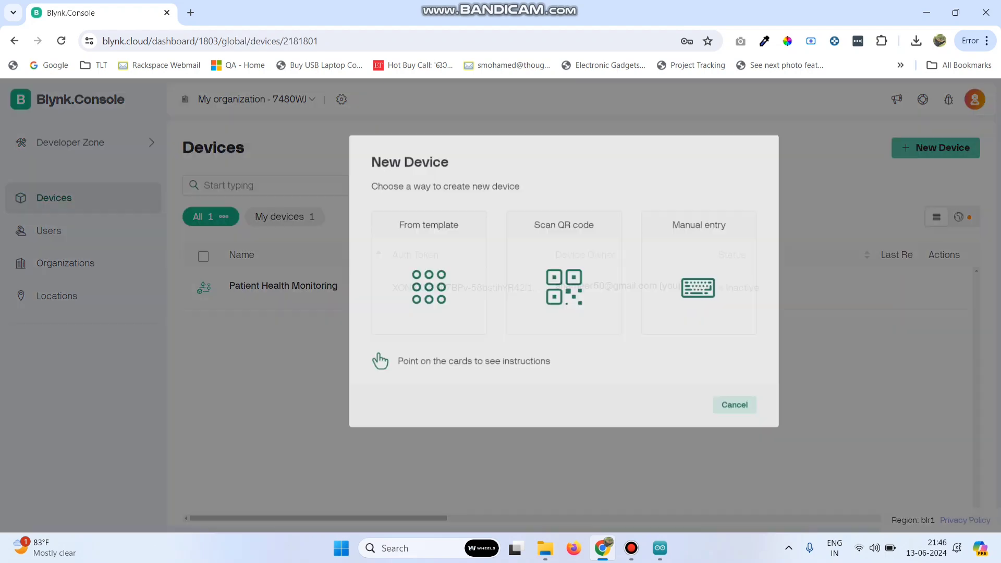
click(659, 301)
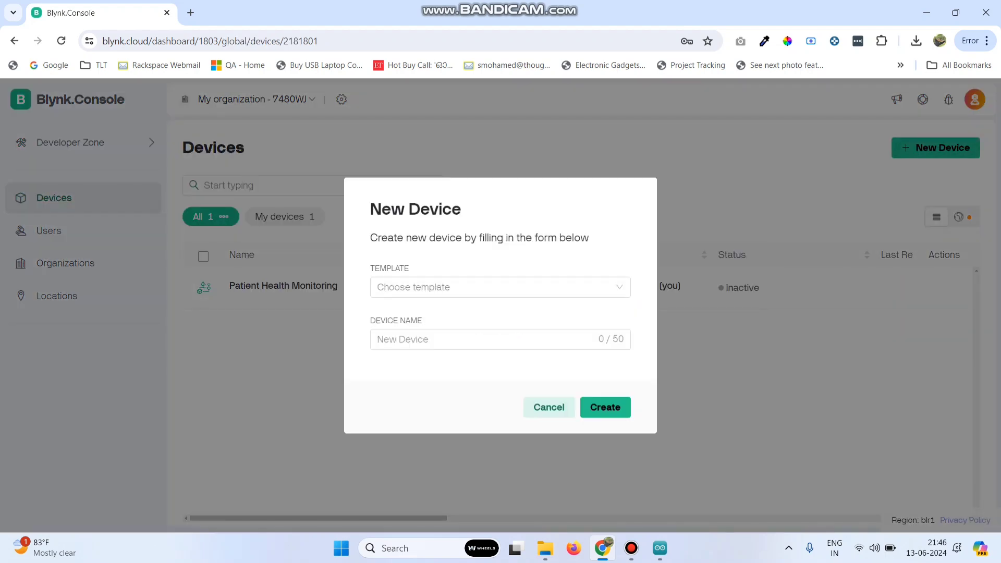
click(499, 286)
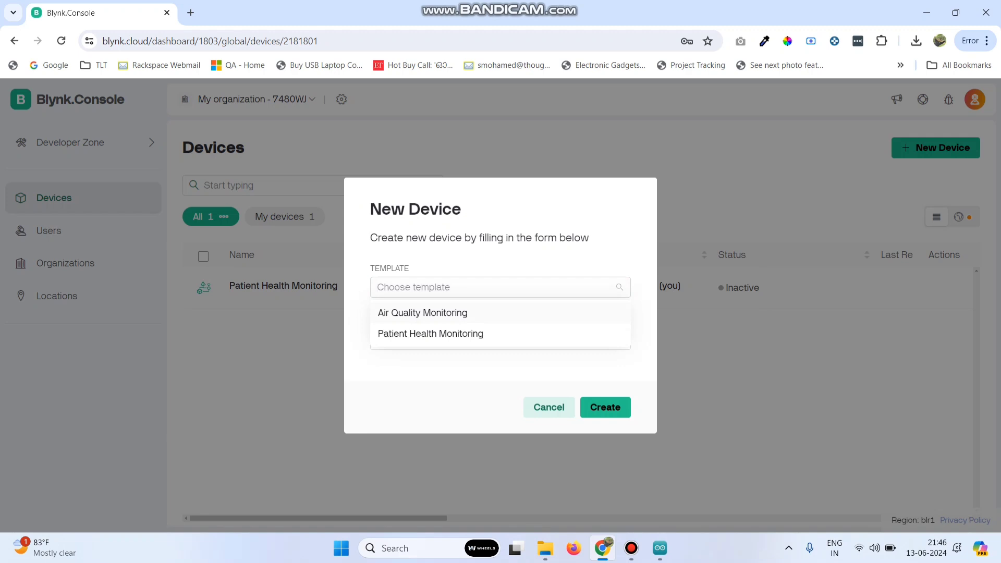
click(448, 313)
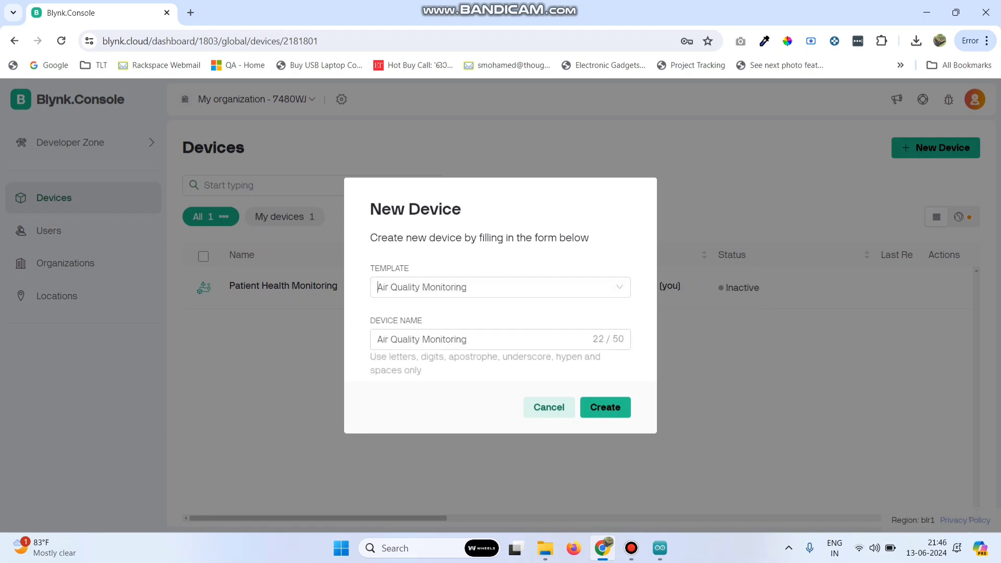
click(605, 407)
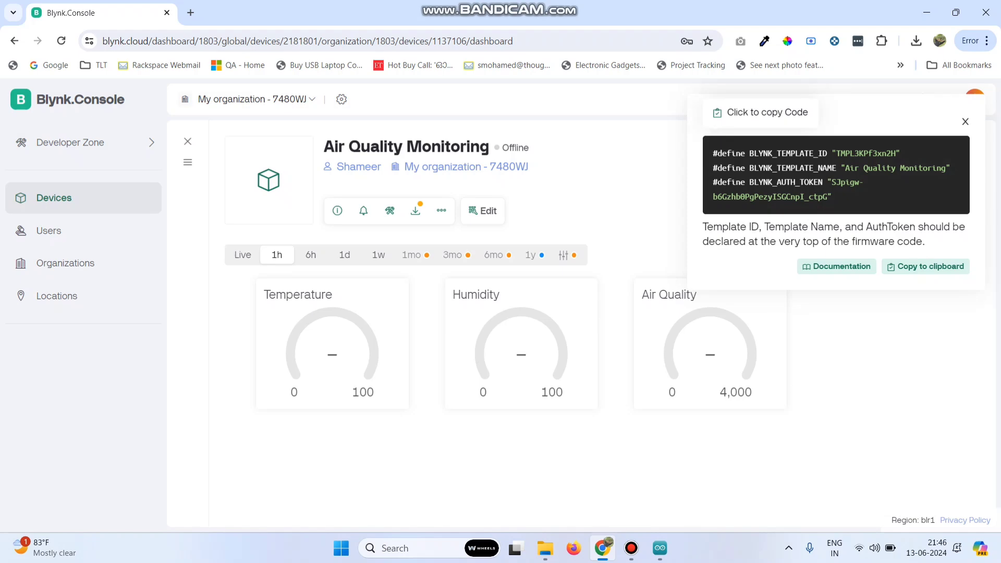
Copy the new device's template ID, template name and auth token code and replace the first three define lines of the Arduino IDE sketch with it
click(835, 174)
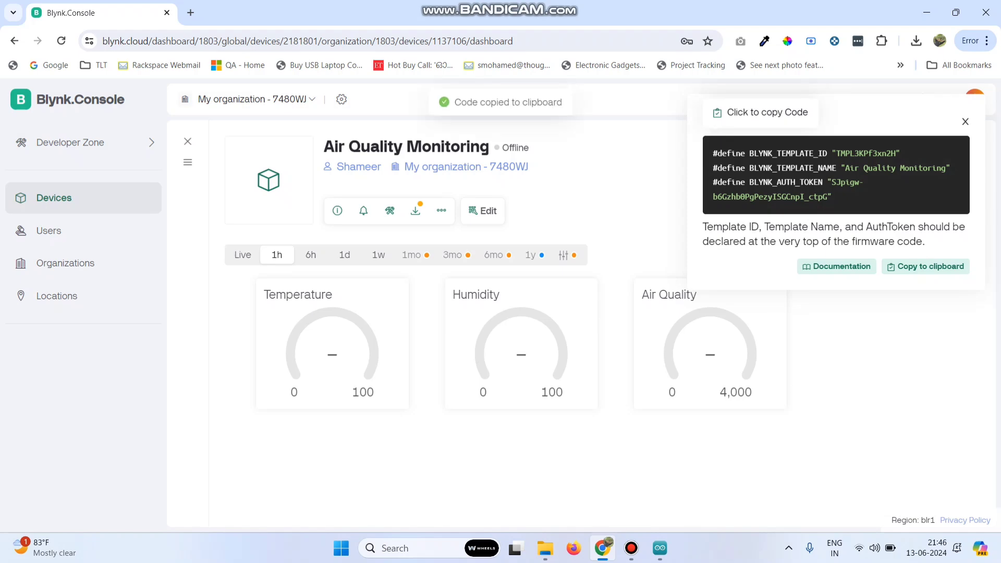
key(alt+Tab)
scroll(510, 208, up, 10)
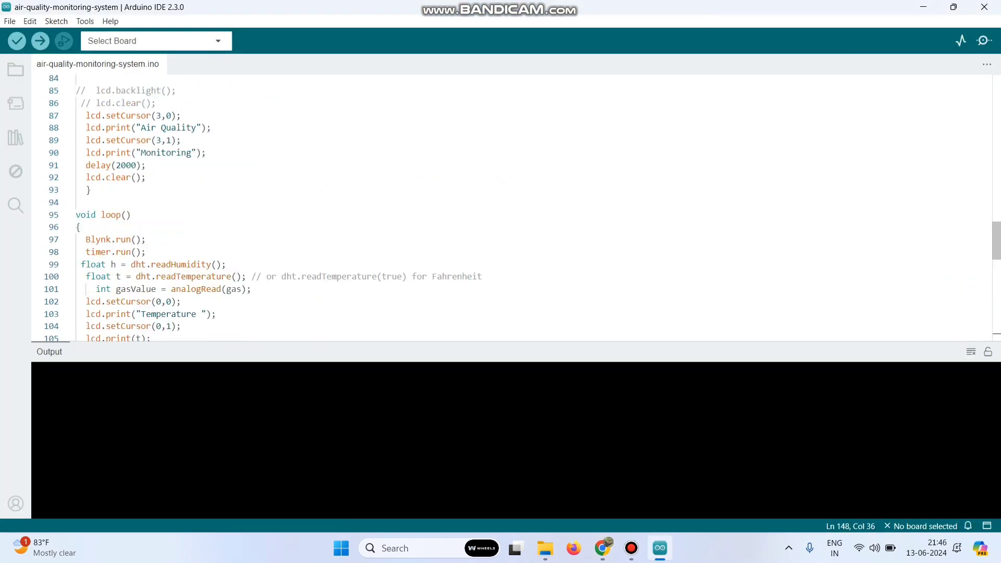
drag(995, 240, 995, 93)
click(372, 105)
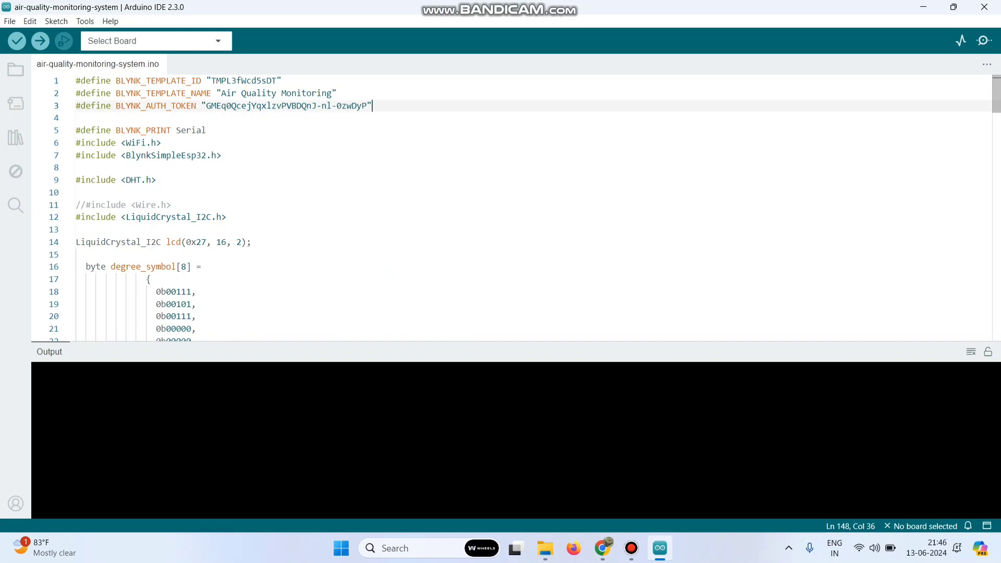
key(ctrl+shift+Home)
key(ctrl+v)
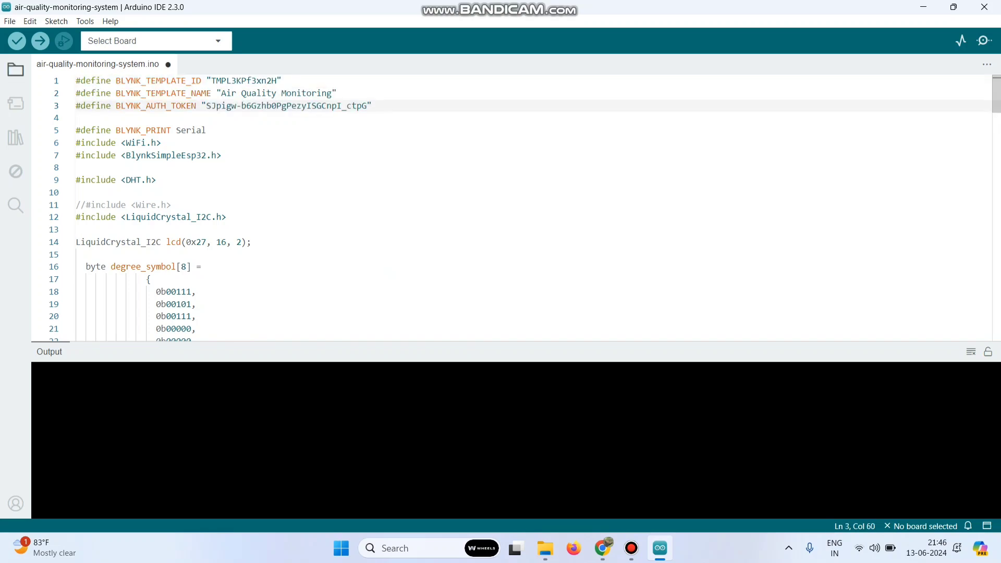
Select the XIAO_ESP32C6 board on the COM9 serial port and upload the sketch to it
click(156, 41)
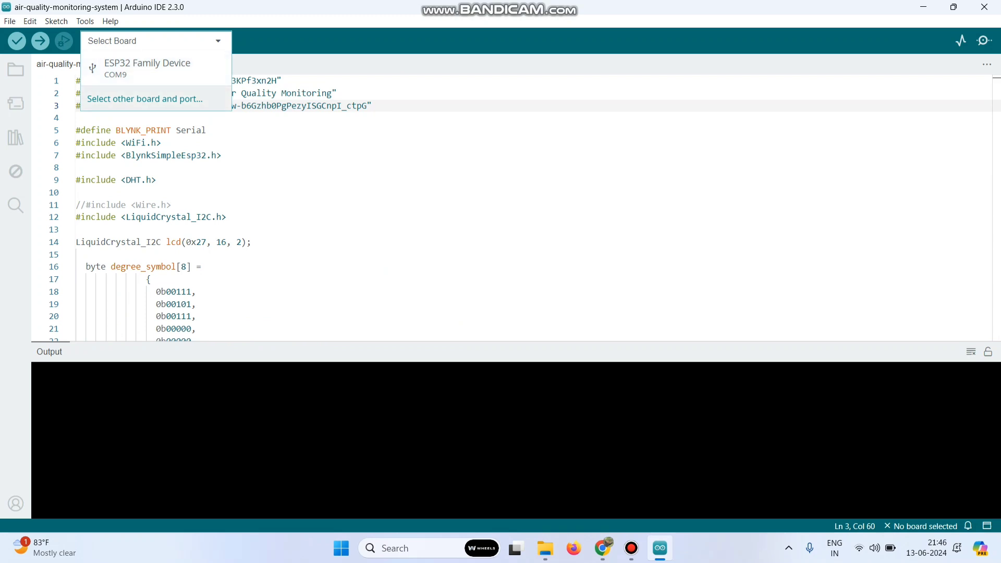
click(145, 99)
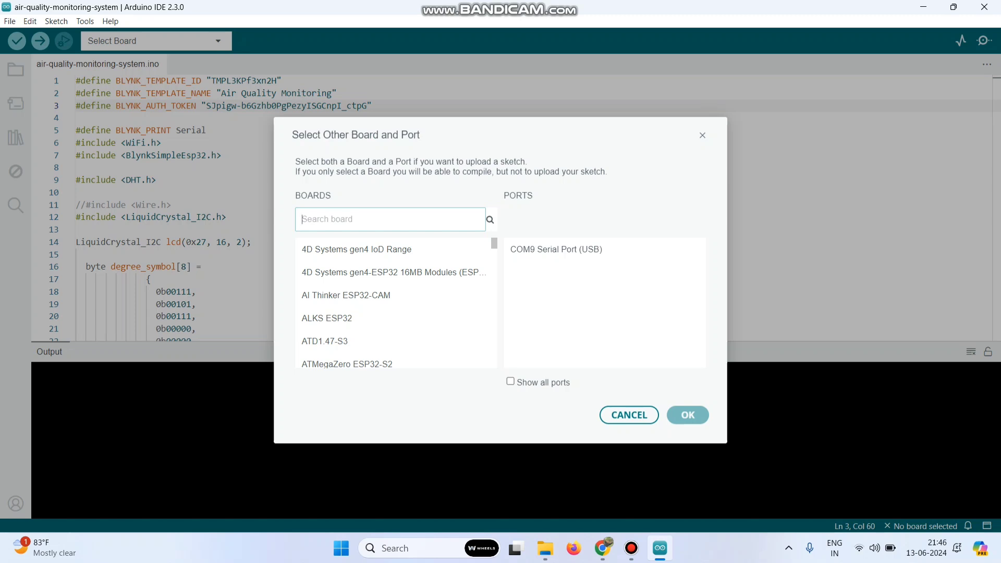
text(xiao)
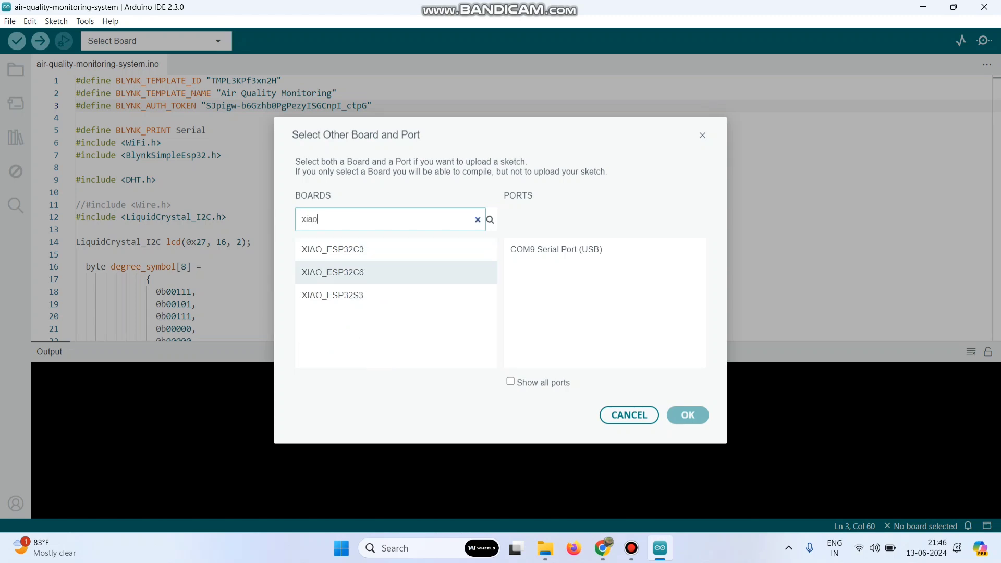
click(364, 271)
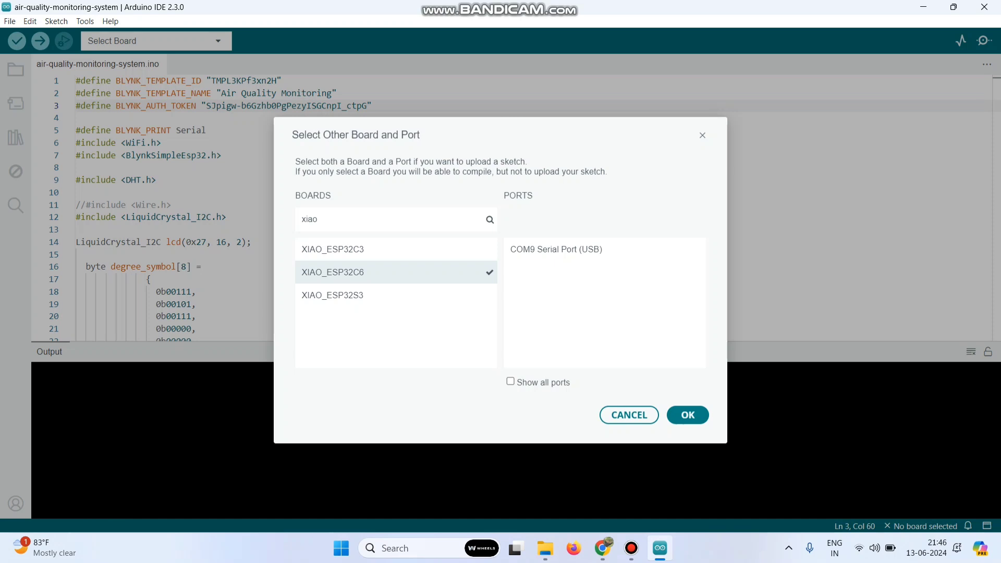
click(555, 249)
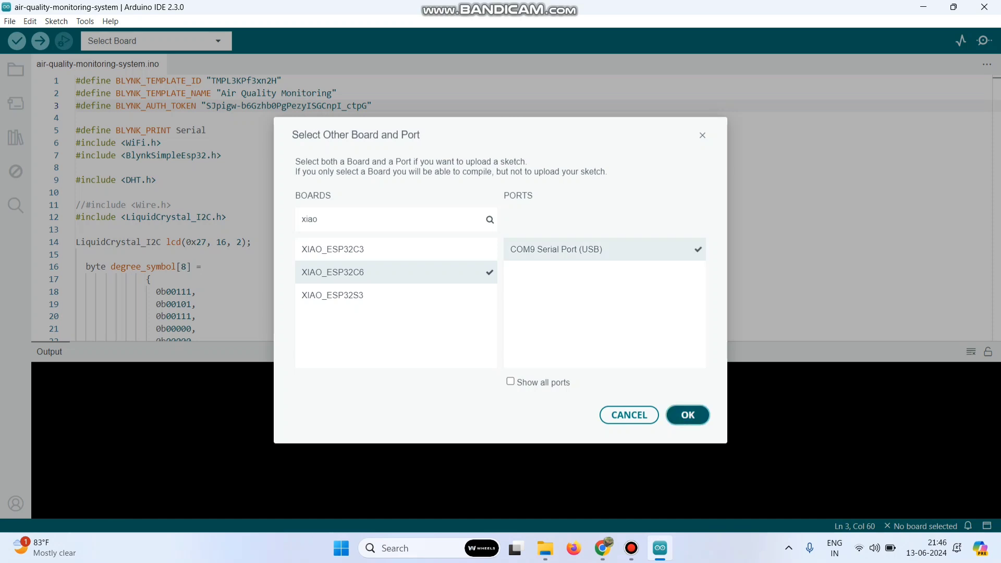
click(687, 415)
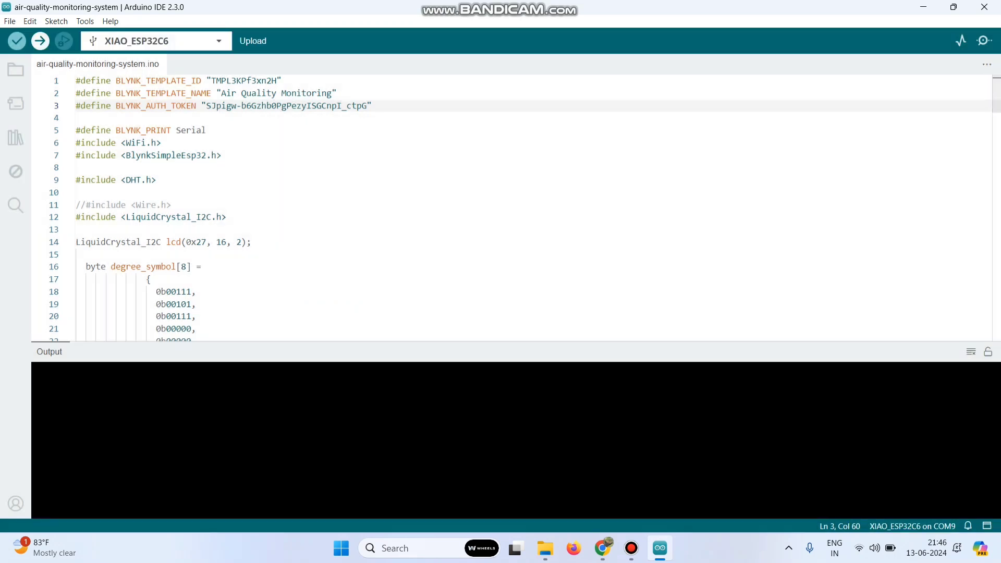
click(40, 41)
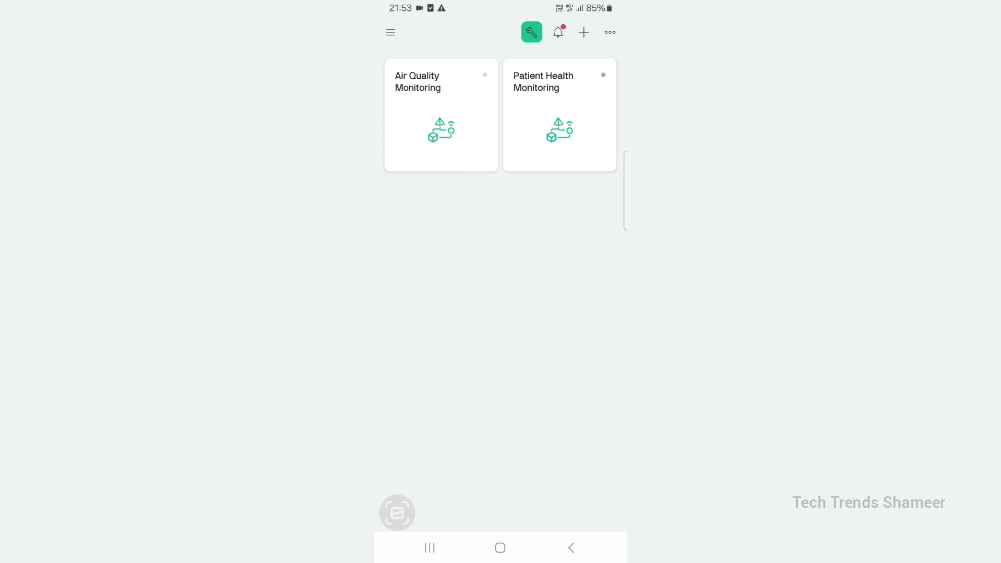
Open the Air Quality Monitoring device for editing in the Blynk mobile app and add three Gauge widgets to its dashboard
click(441, 114)
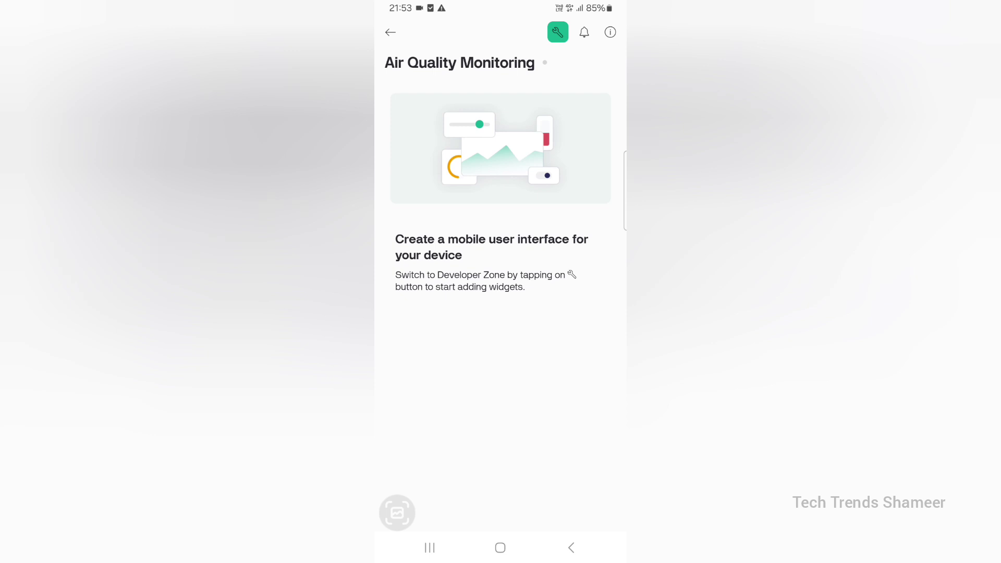
click(557, 32)
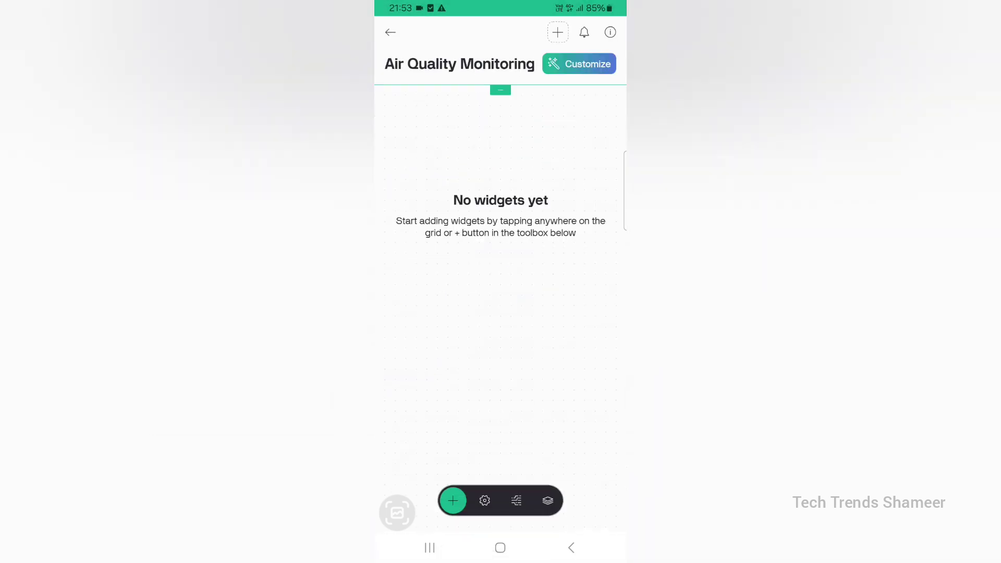
click(453, 499)
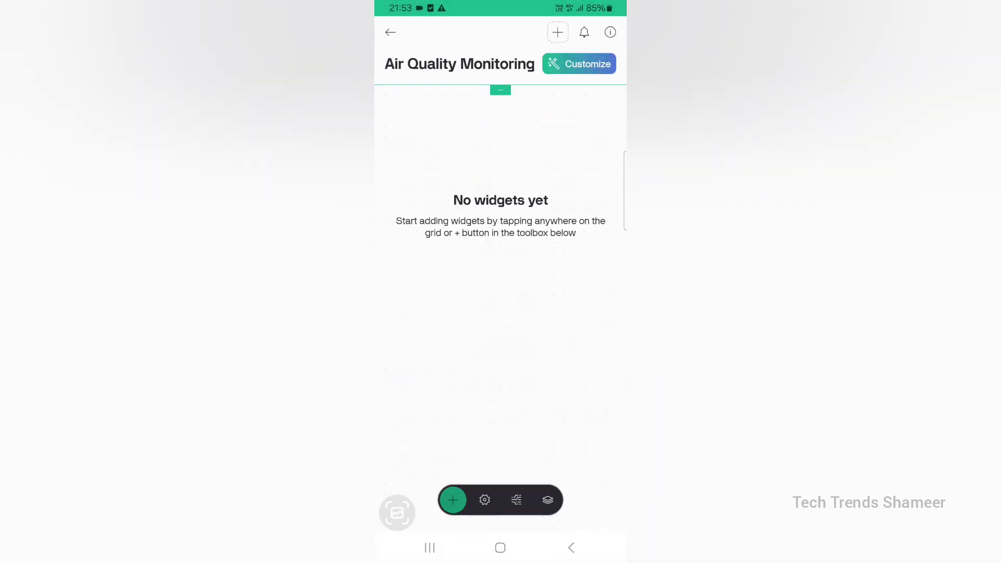
scroll(500, 302, down, 10)
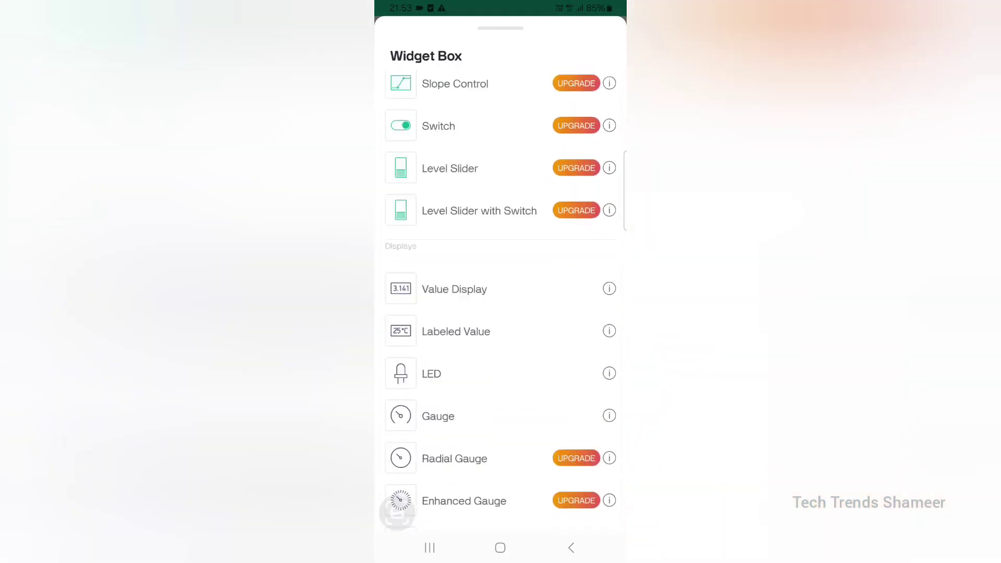
scroll(500, 302, down, 5)
scroll(500, 302, down, 1)
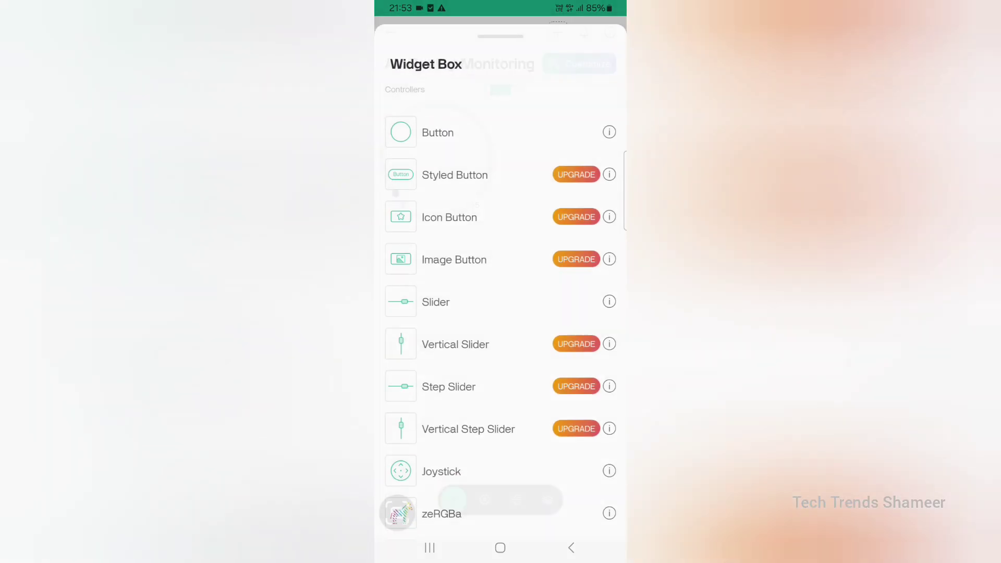
scroll(500, 302, down, 10)
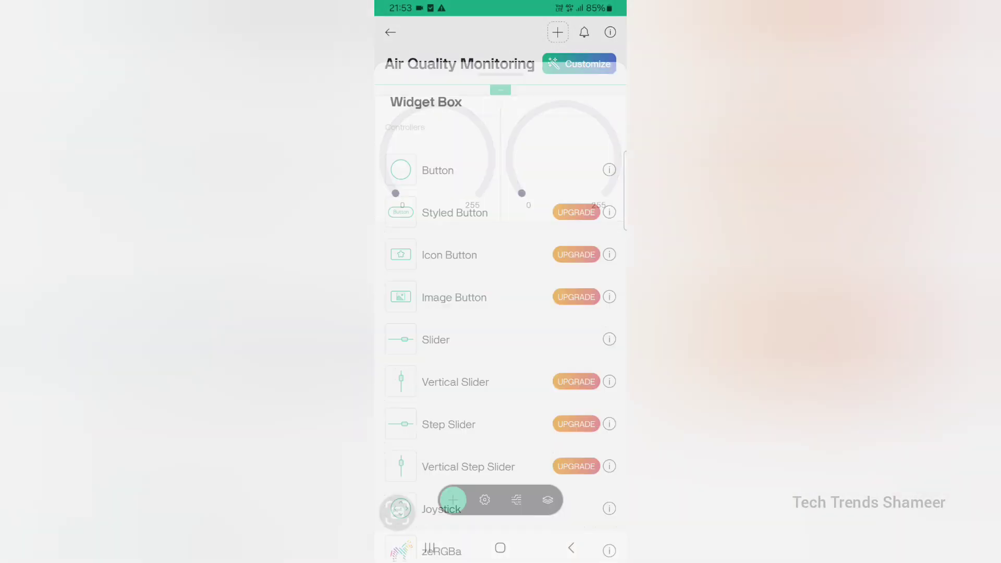
scroll(500, 303, down, 3)
scroll(501, 302, down, 10)
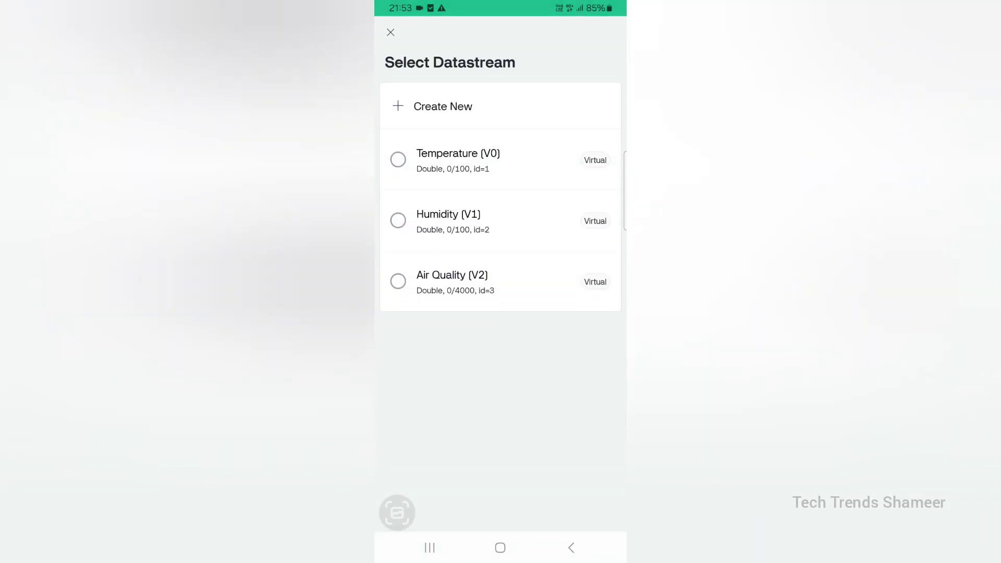
Link the first mobile gauge to the Temperature (V0) datastream and title it Temperature
click(397, 160)
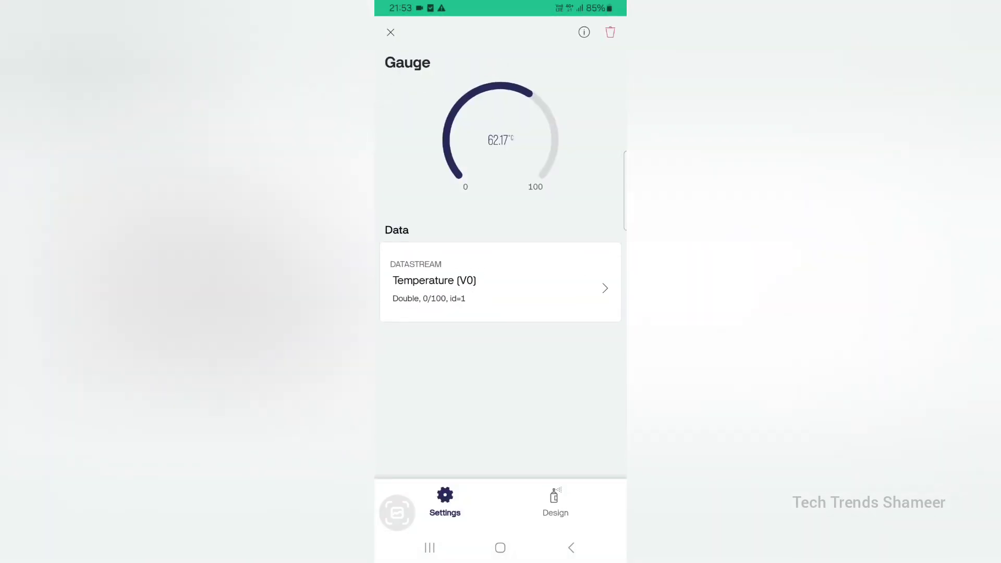
click(555, 502)
click(499, 367)
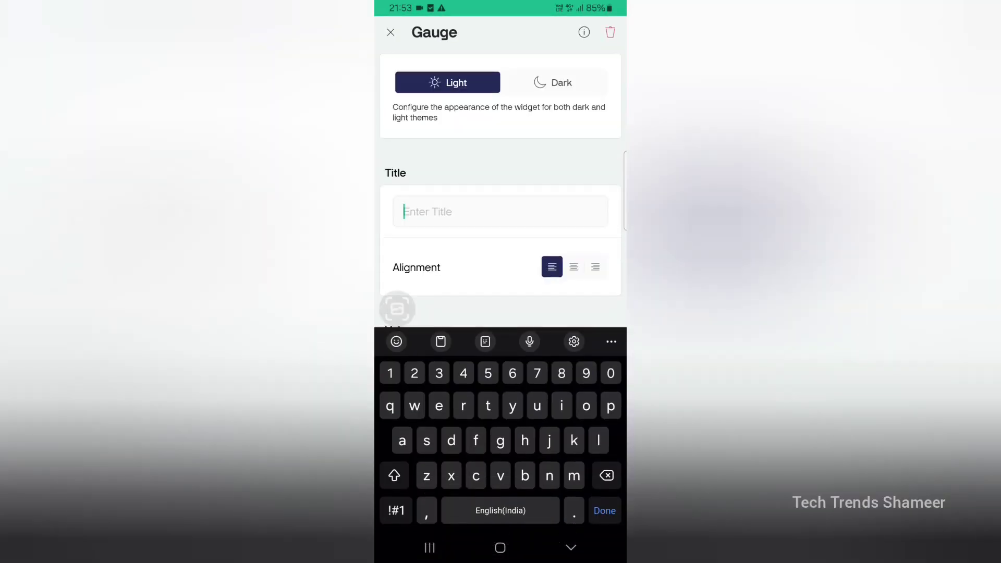
text(Temp)
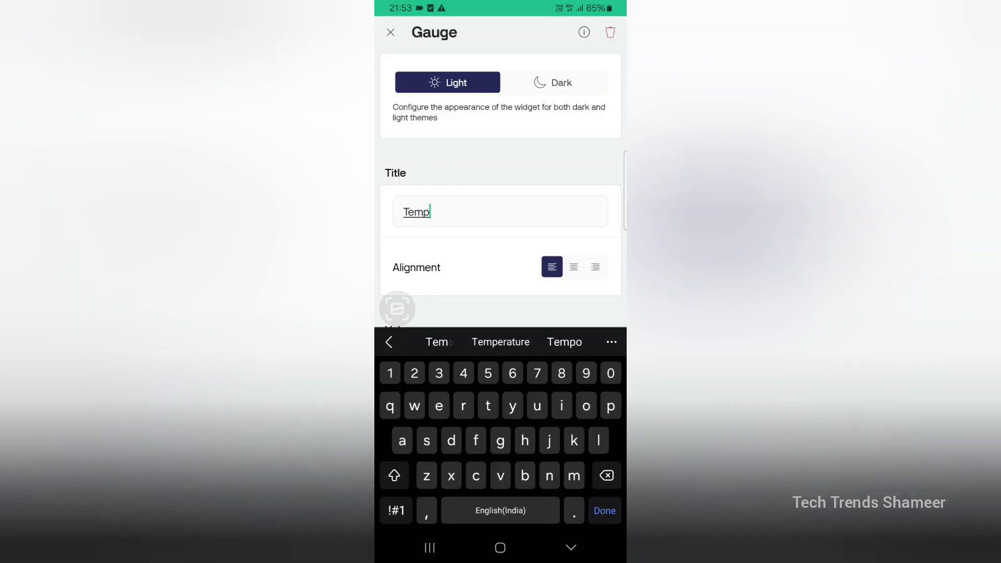
click(564, 341)
click(605, 510)
click(571, 547)
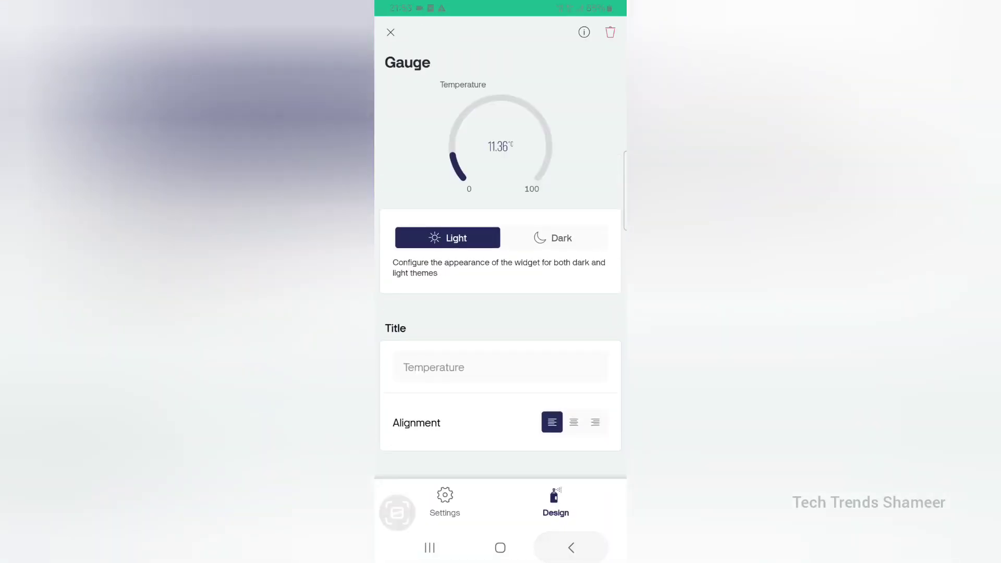
Link the second mobile gauge to the Humidity (V1) datastream and title it Humidity
click(563, 158)
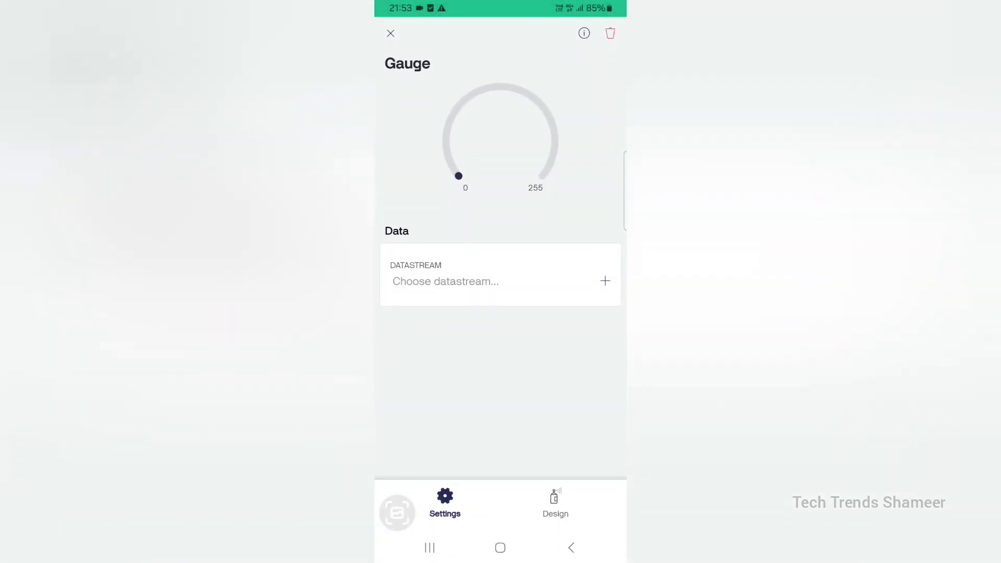
click(499, 279)
click(398, 220)
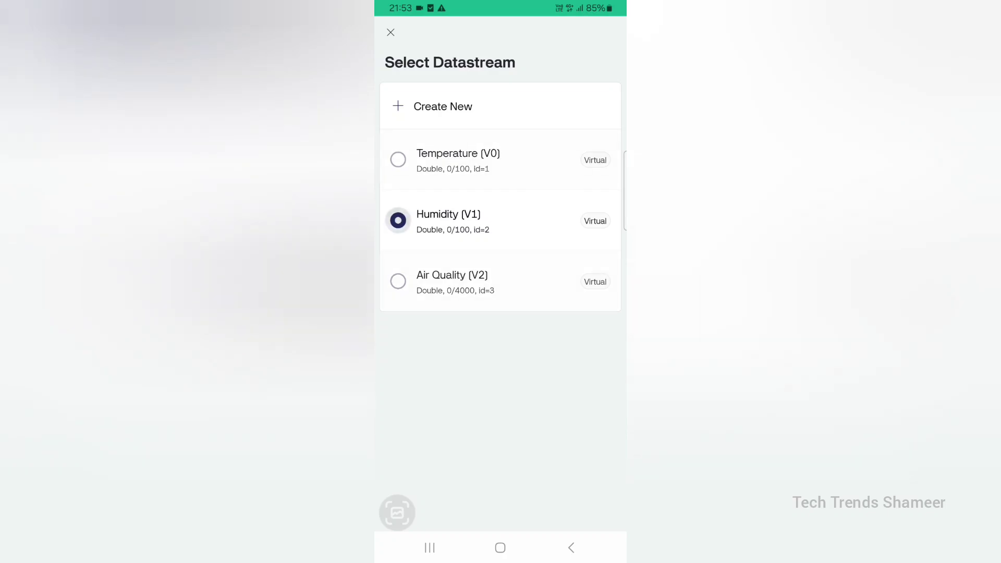
click(555, 500)
click(500, 367)
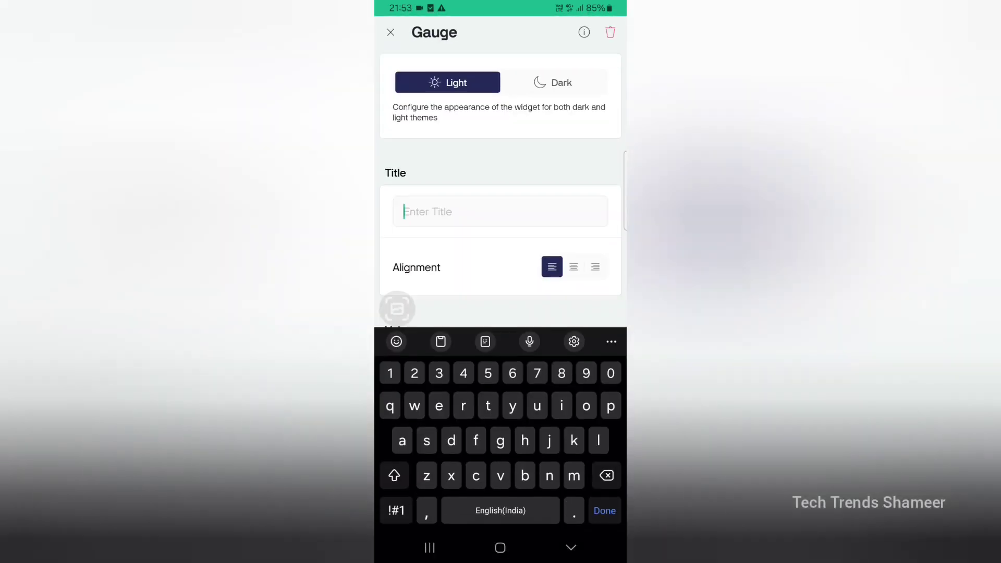
click(394, 475)
text(Huni)
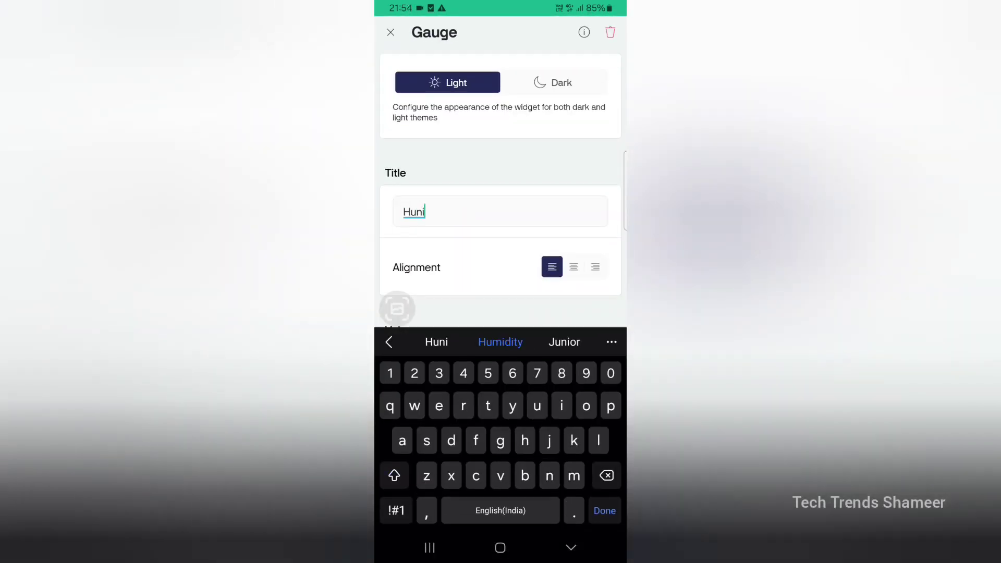
click(500, 342)
click(571, 547)
click(390, 40)
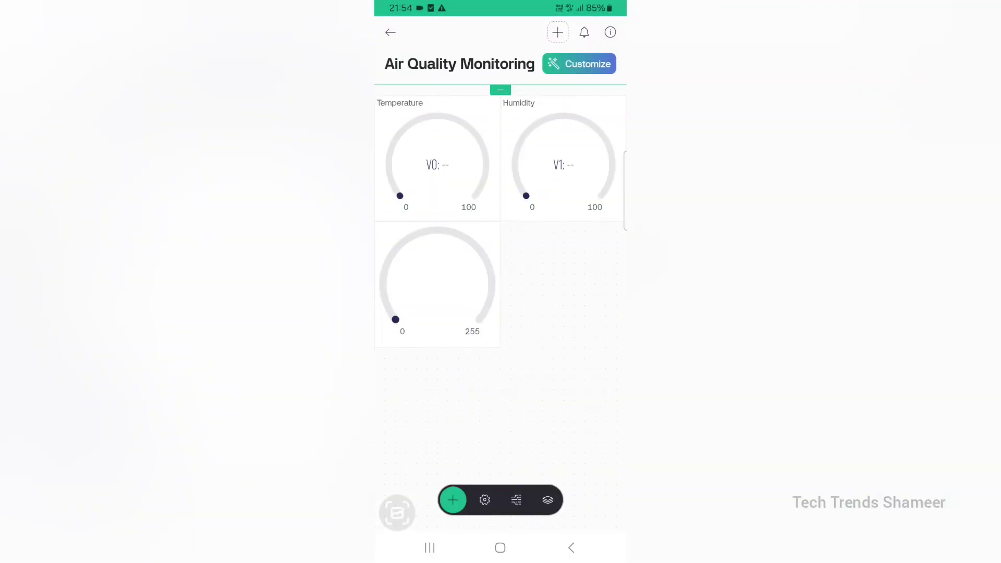
Link the third mobile gauge to the Air Quality (V2) datastream
click(437, 284)
click(499, 280)
click(398, 281)
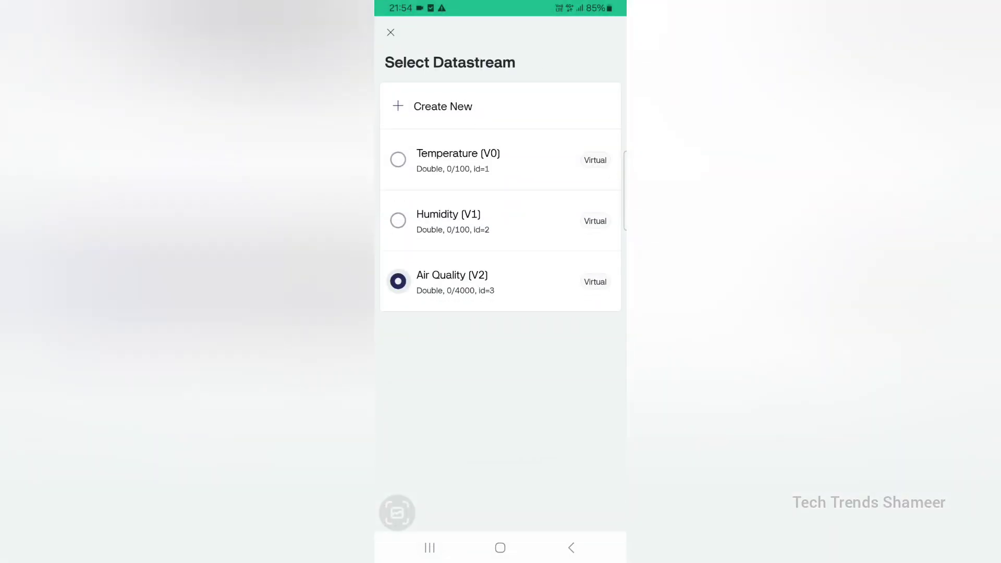